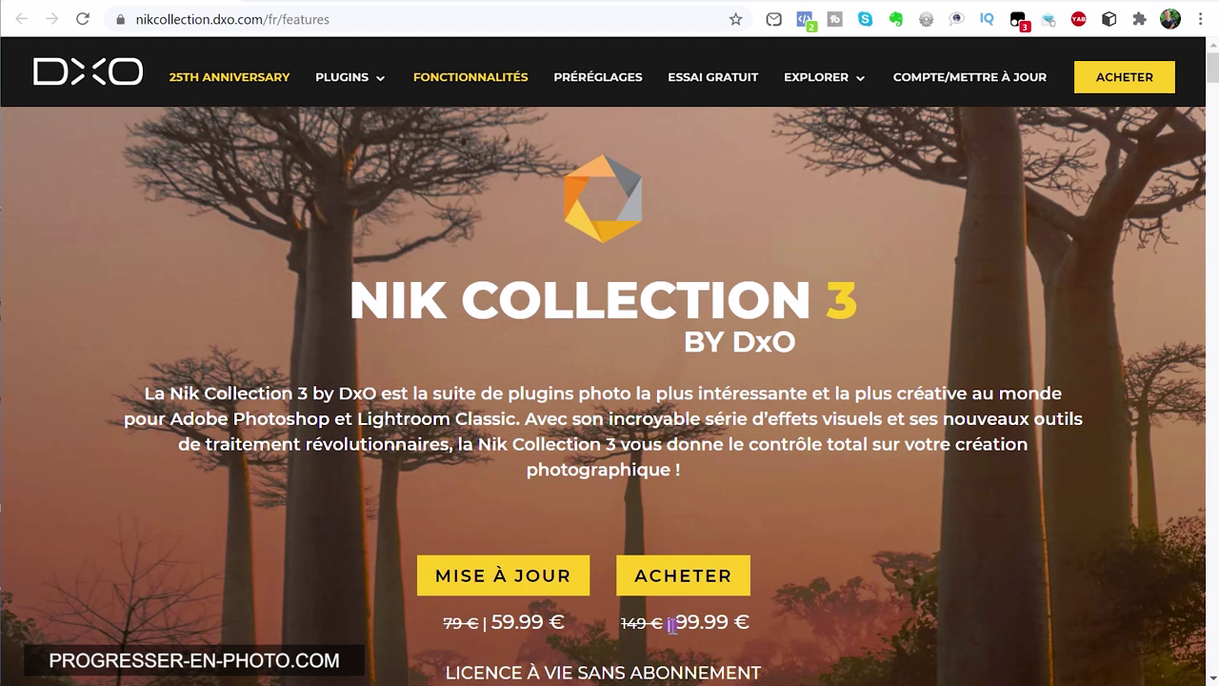
- Scroll down and back up the Nik Collection page in Chrome to review its content
scroll(916, 575, "down", 1)
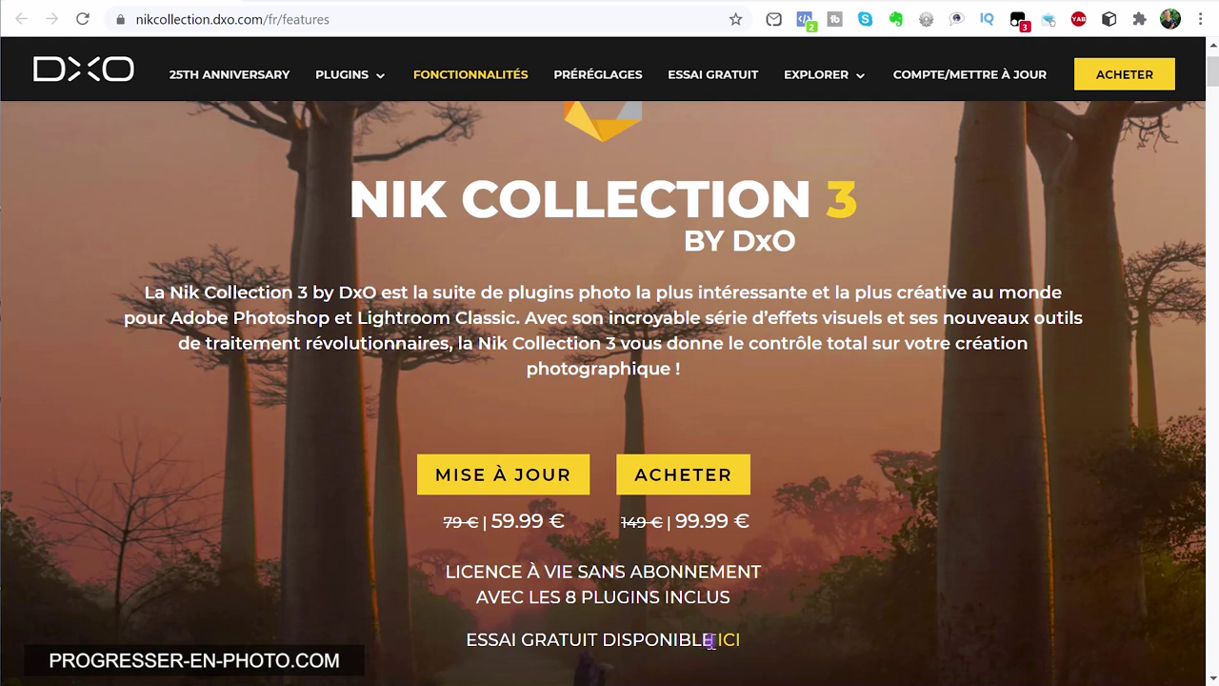
scroll(852, 580, "up", 1)
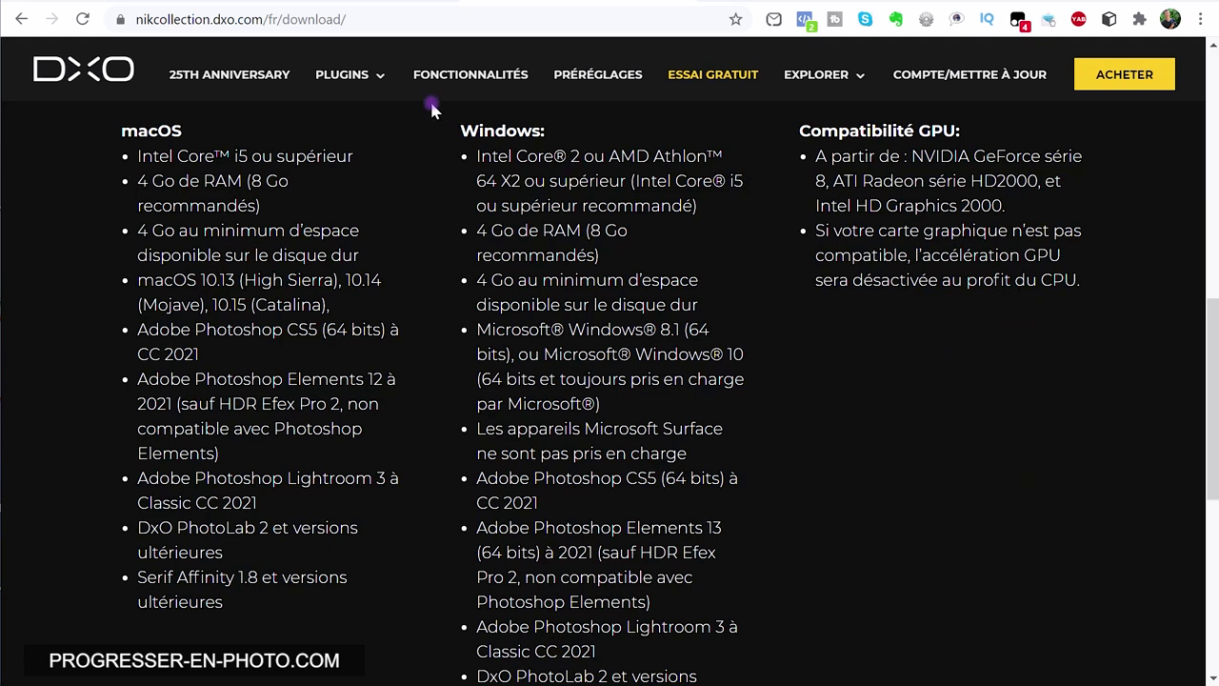
- Go back to the FONCTIONNALITÉS page and scroll past U Point to the Color Efex Pro section
left_click(419, 74)
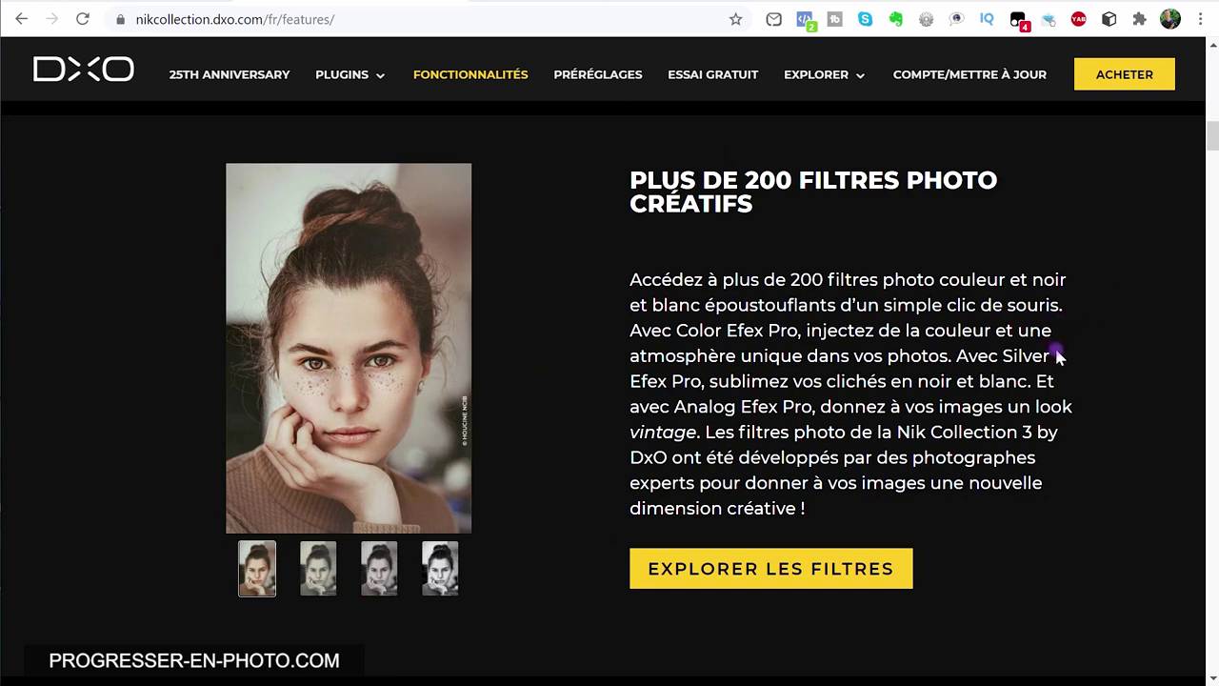
scroll(1055, 349, "down", 4)
scroll(1086, 354, "down", 1)
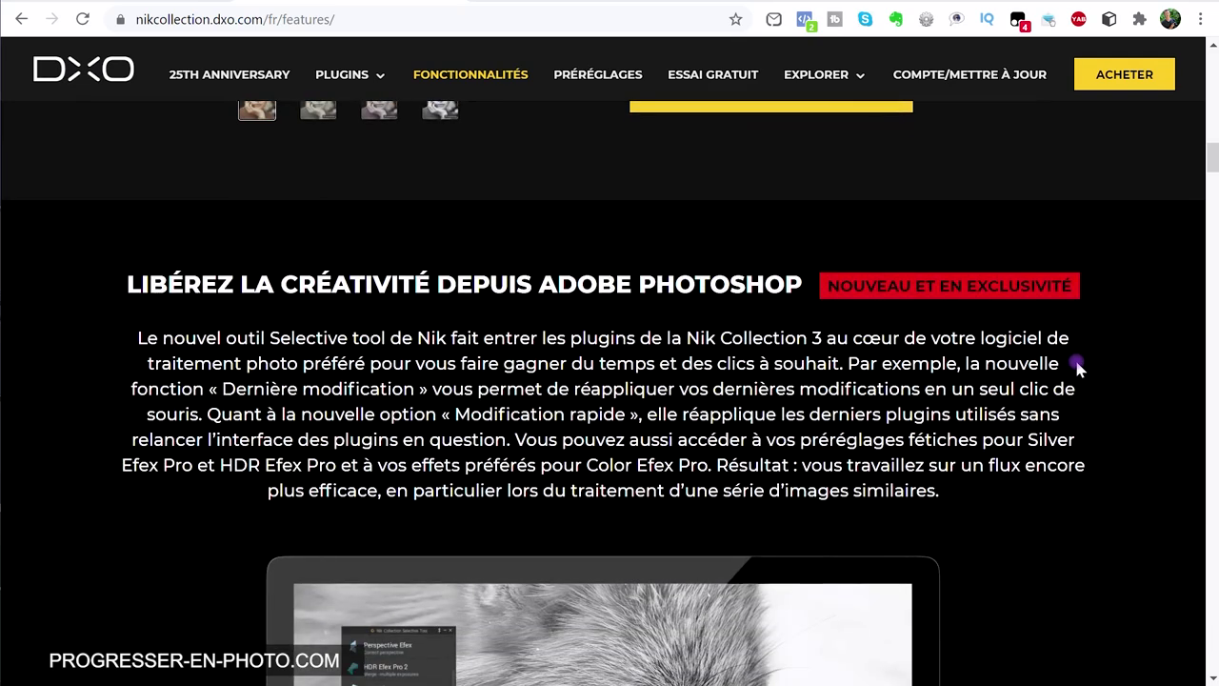
scroll(1079, 357, "down", 1)
scroll(1080, 358, "down", 1)
scroll(1079, 367, "down", 3)
scroll(1078, 360, "down", 5)
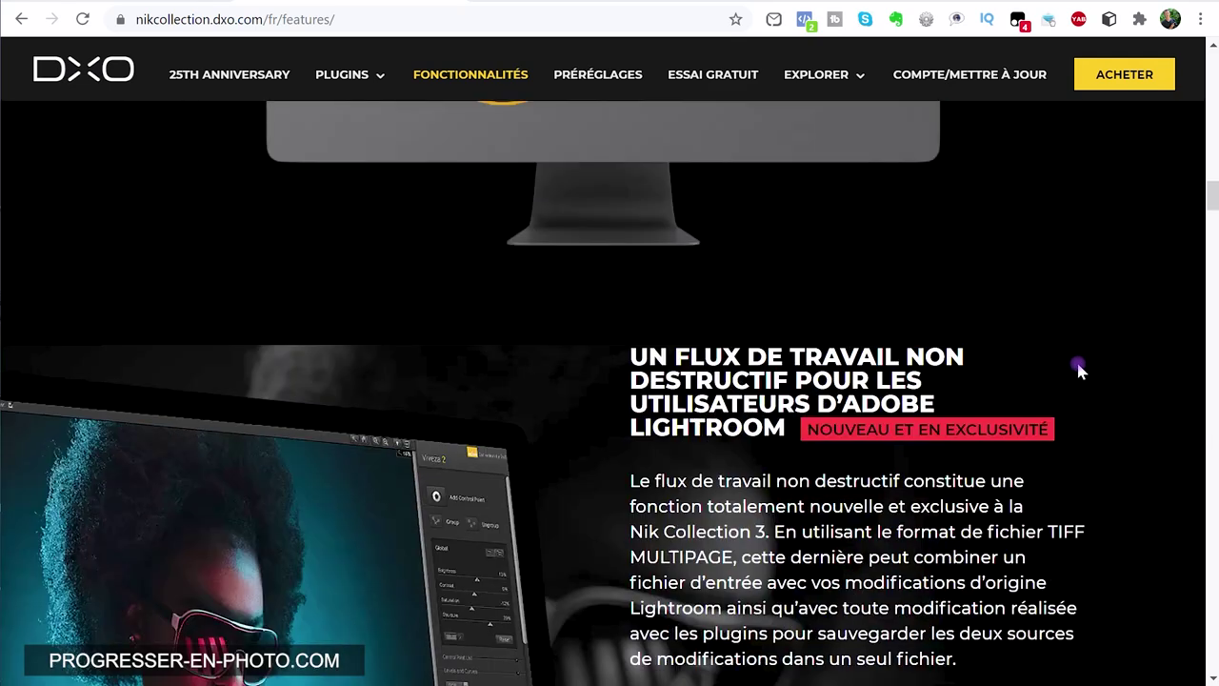
scroll(1077, 367, "down", 2)
scroll(1064, 390, "down", 4)
scroll(1064, 404, "down", 3)
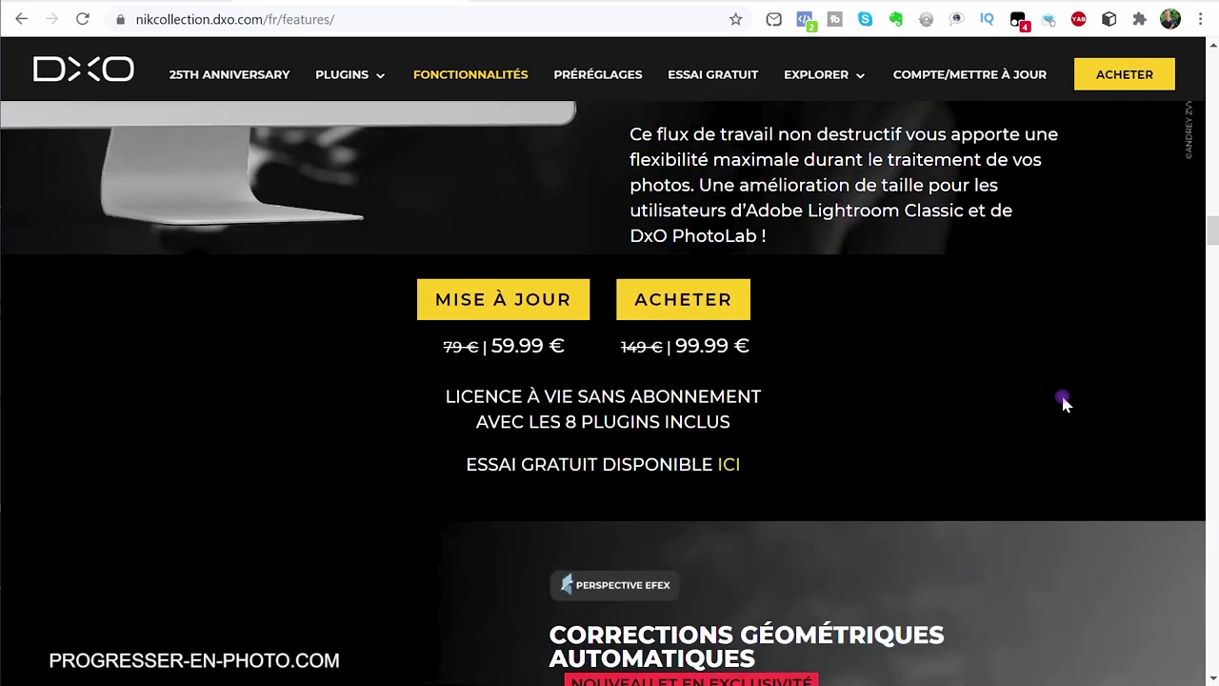
scroll(1064, 404, "down", 2)
scroll(1064, 404, "down", 2)
scroll(1063, 405, "down", 1)
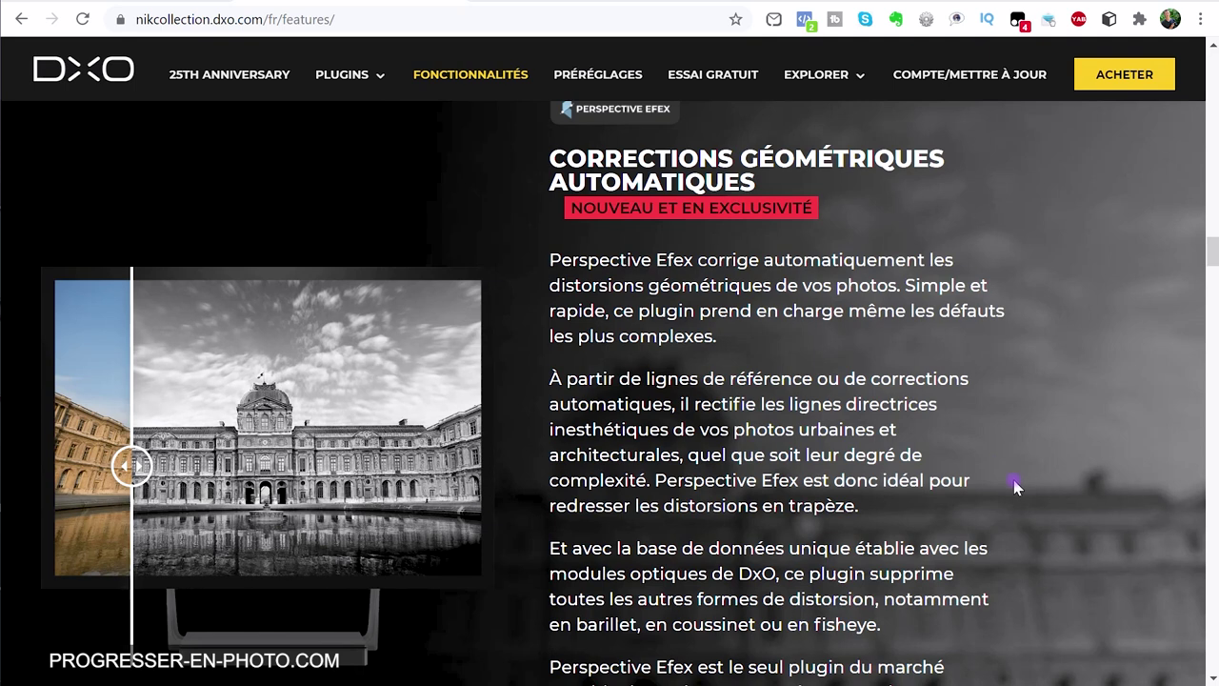
scroll(1015, 486, "down", 1)
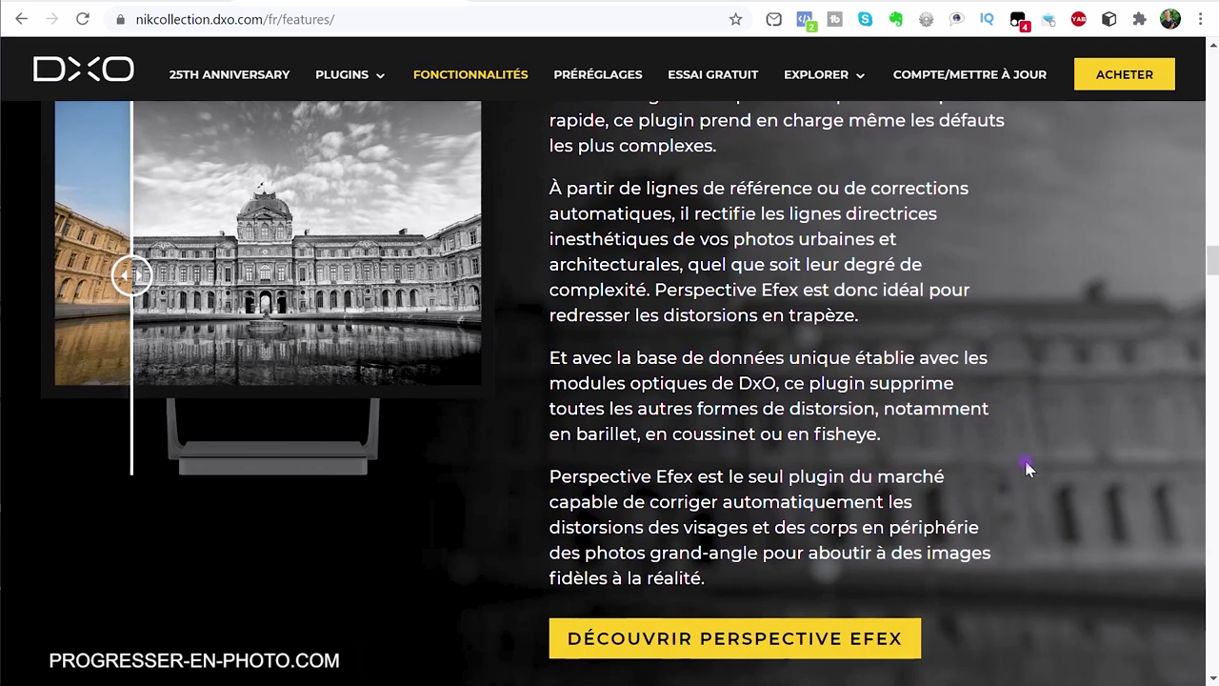
scroll(1026, 479, "down", 3)
scroll(1027, 479, "down", 2)
scroll(1091, 463, "down", 1)
scroll(1102, 468, "down", 1)
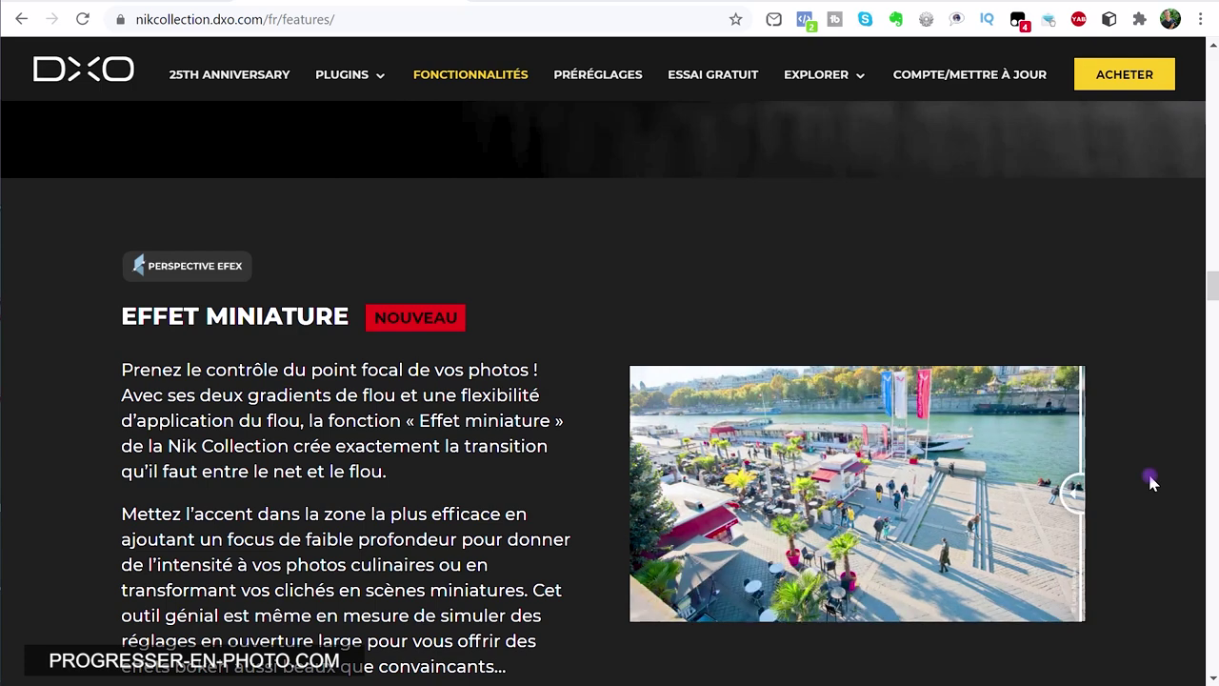
scroll(1128, 487, "down", 5)
scroll(1127, 486, "down", 2)
scroll(1102, 481, "down", 2)
scroll(1102, 482, "down", 1)
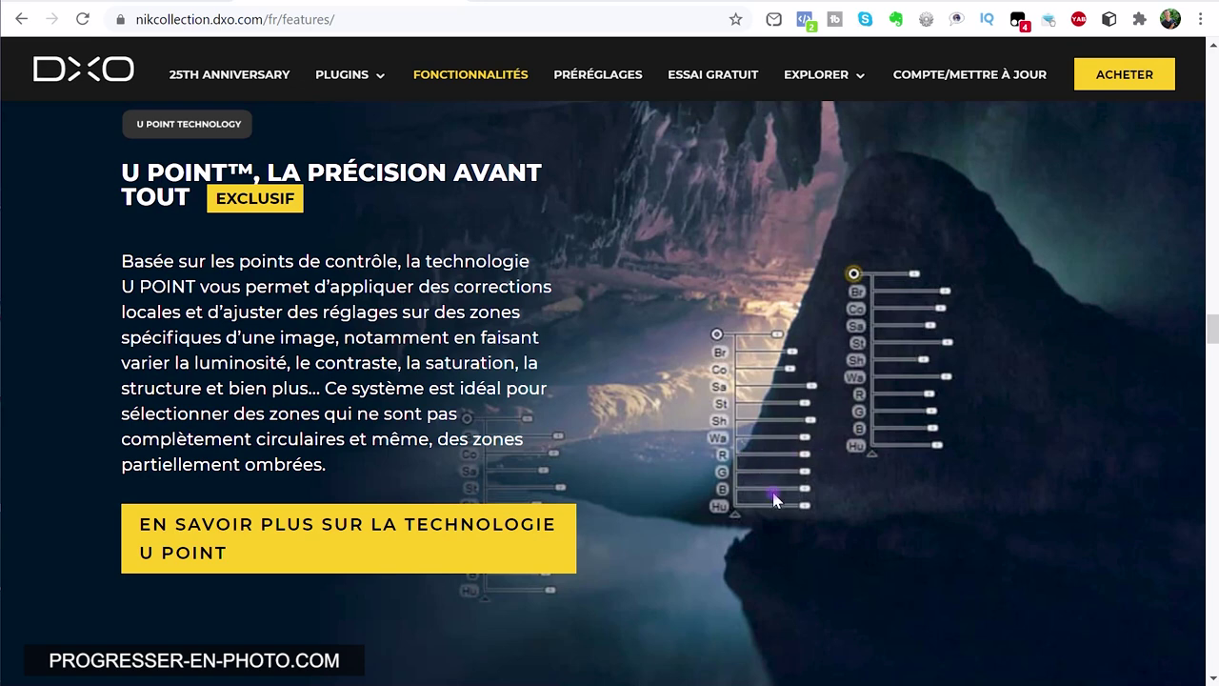
scroll(752, 519, "down", 3)
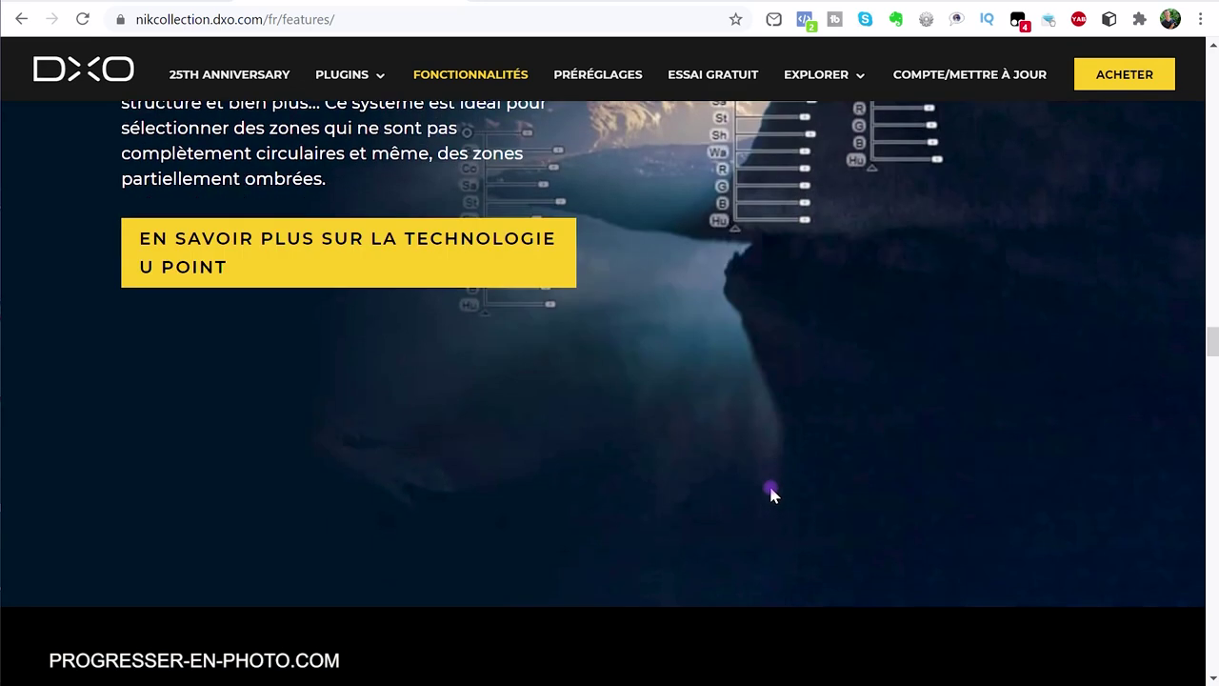
scroll(772, 495, "down", 5)
scroll(844, 498, "down", 1)
scroll(1031, 490, "down", 1)
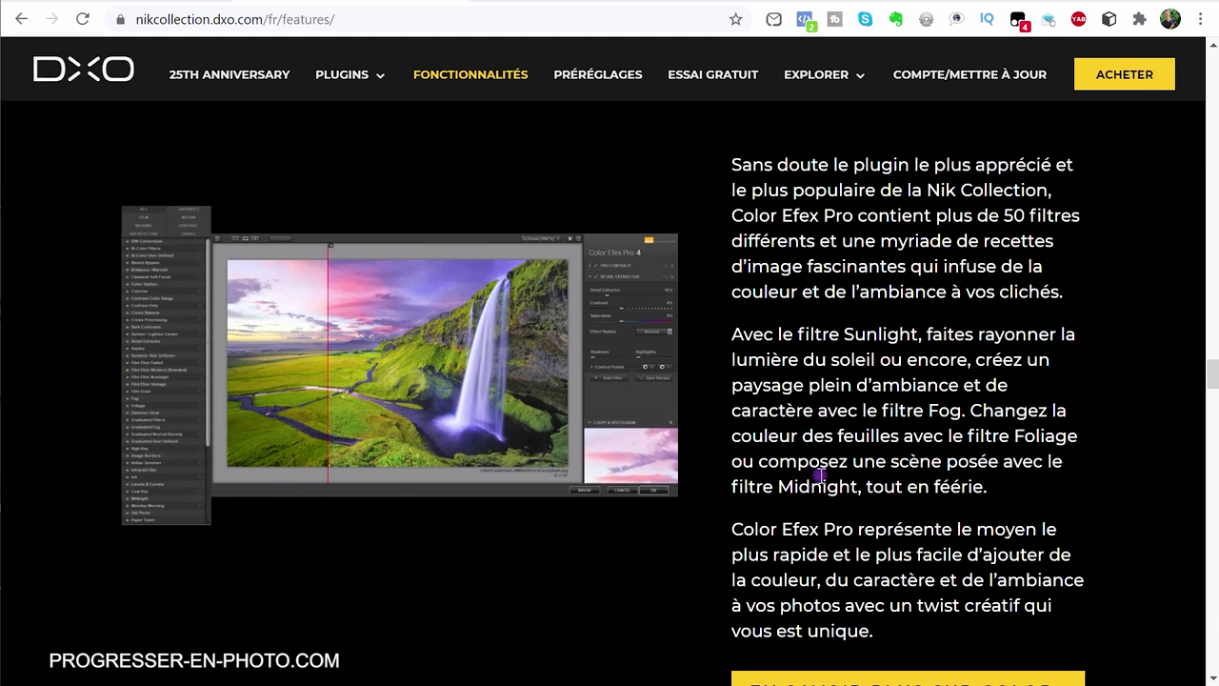
scroll(824, 468, "down", 2)
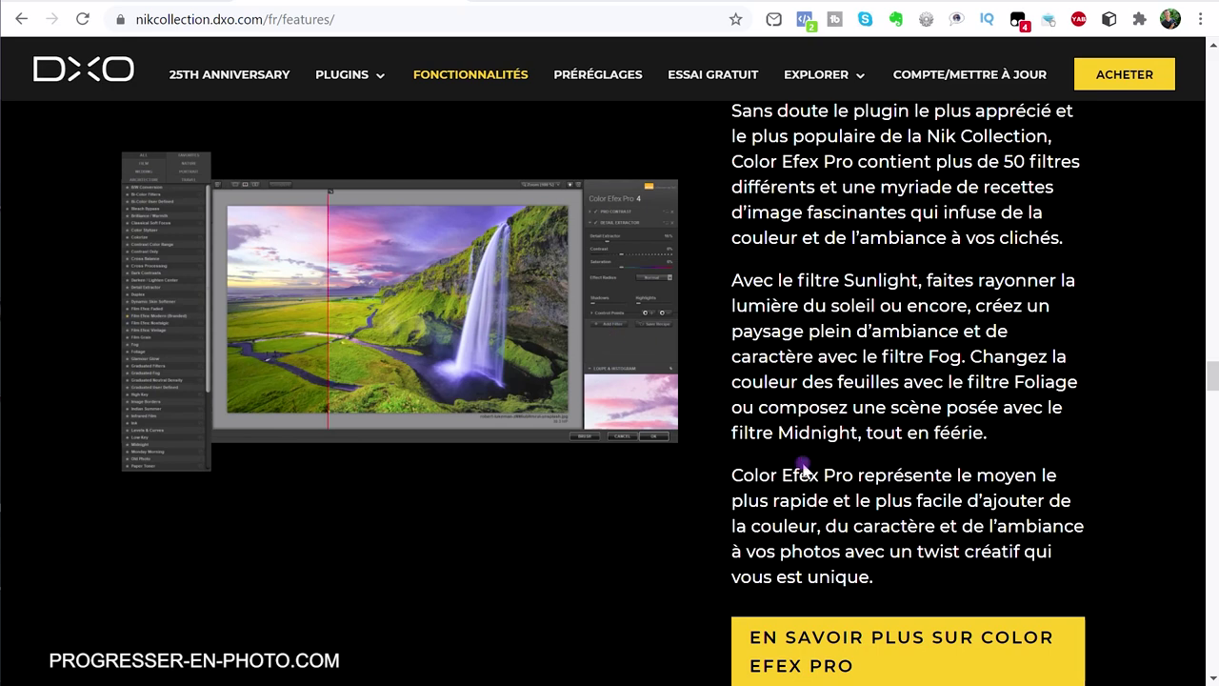
scroll(819, 467, "down", 3)
scroll(809, 457, "down", 3)
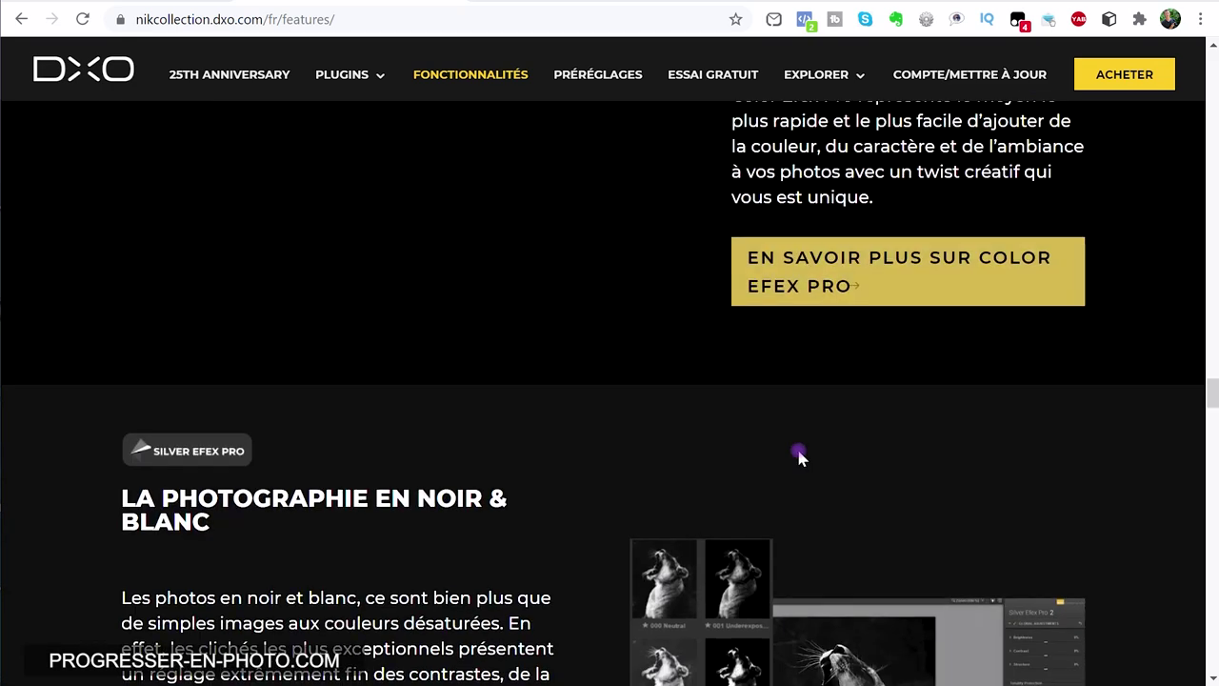
scroll(965, 321, "down", 1)
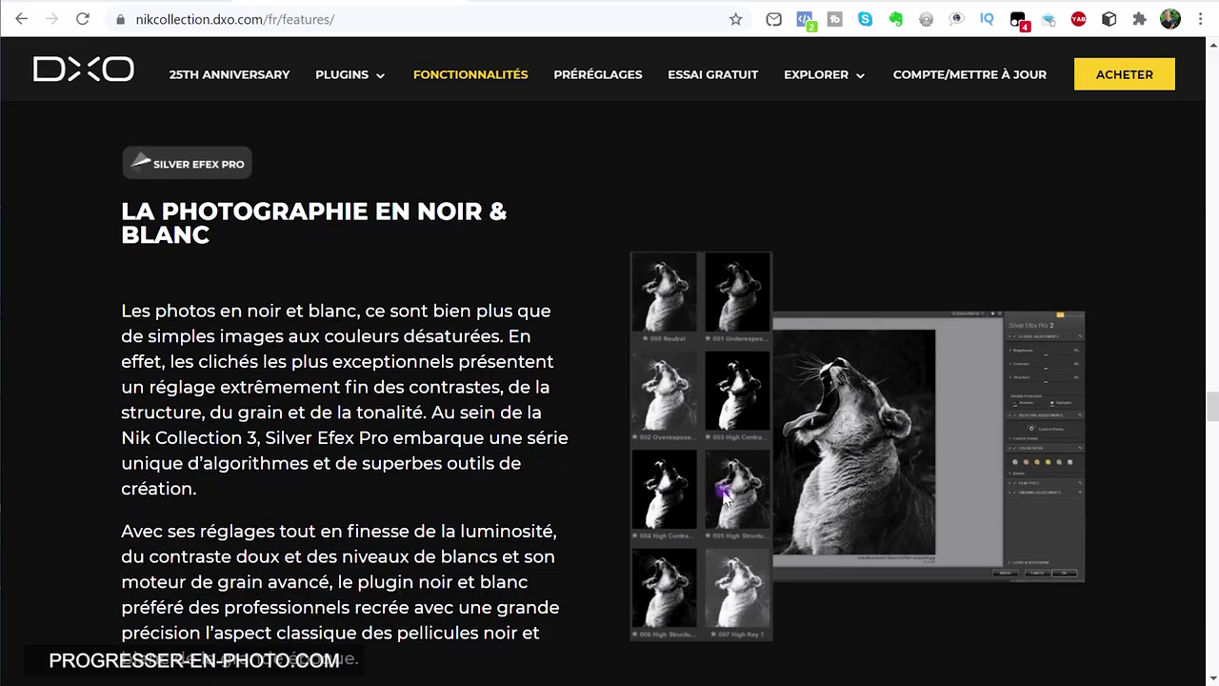
scroll(836, 591, "down", 3)
scroll(835, 589, "down", 3)
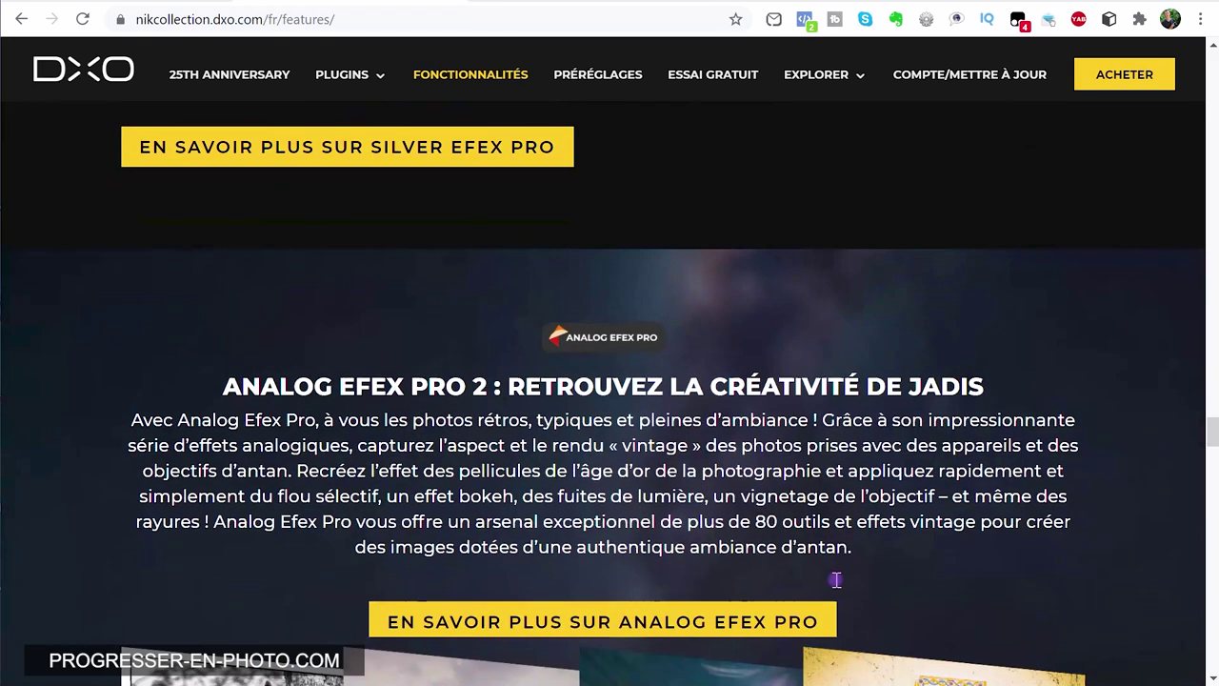
scroll(835, 587, "down", 3)
scroll(836, 584, "down", 1)
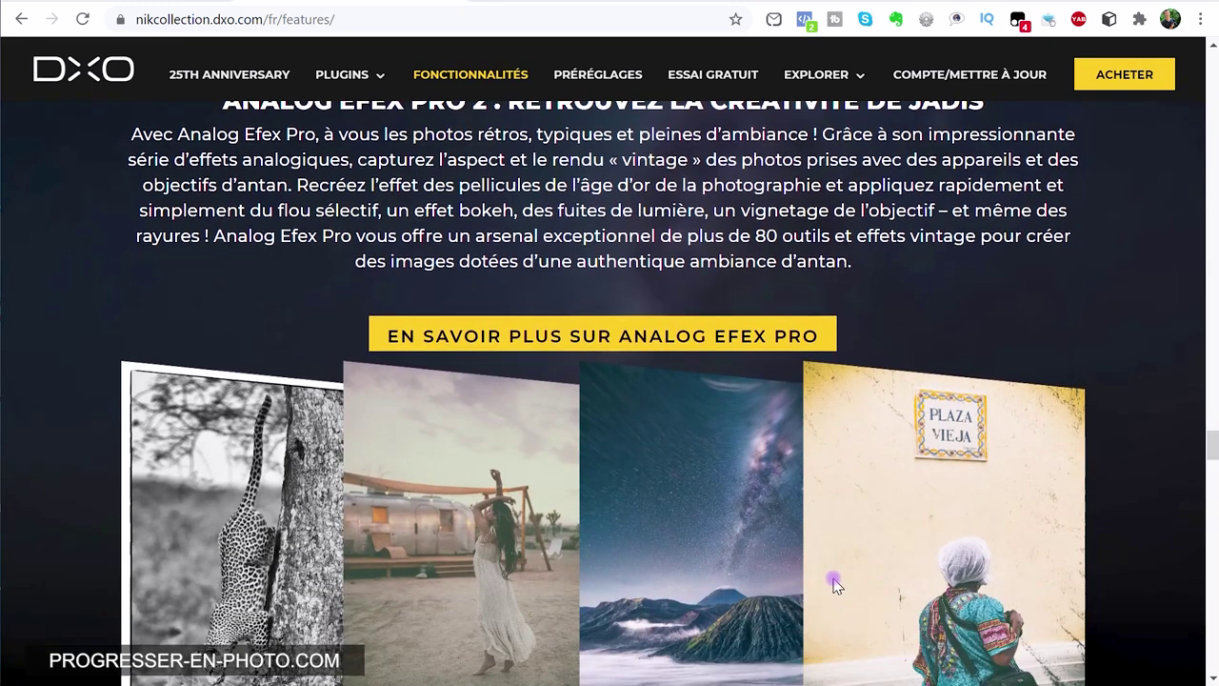
scroll(835, 584, "up", 1)
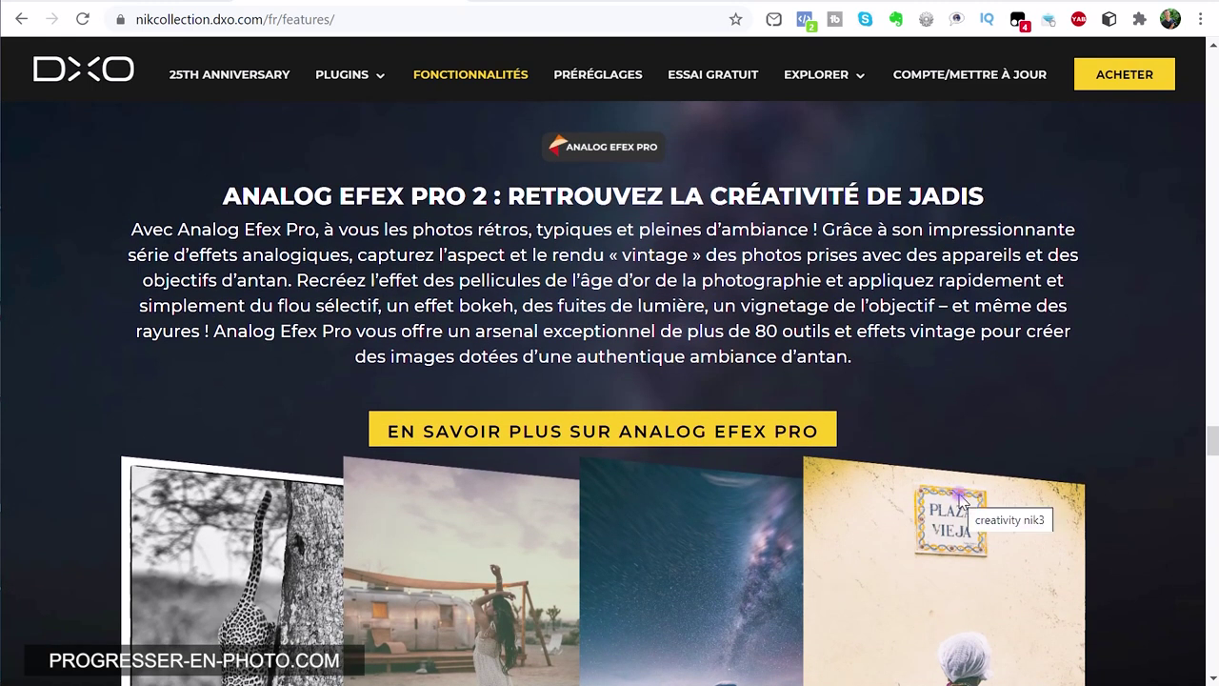
scroll(976, 468, "down", 3)
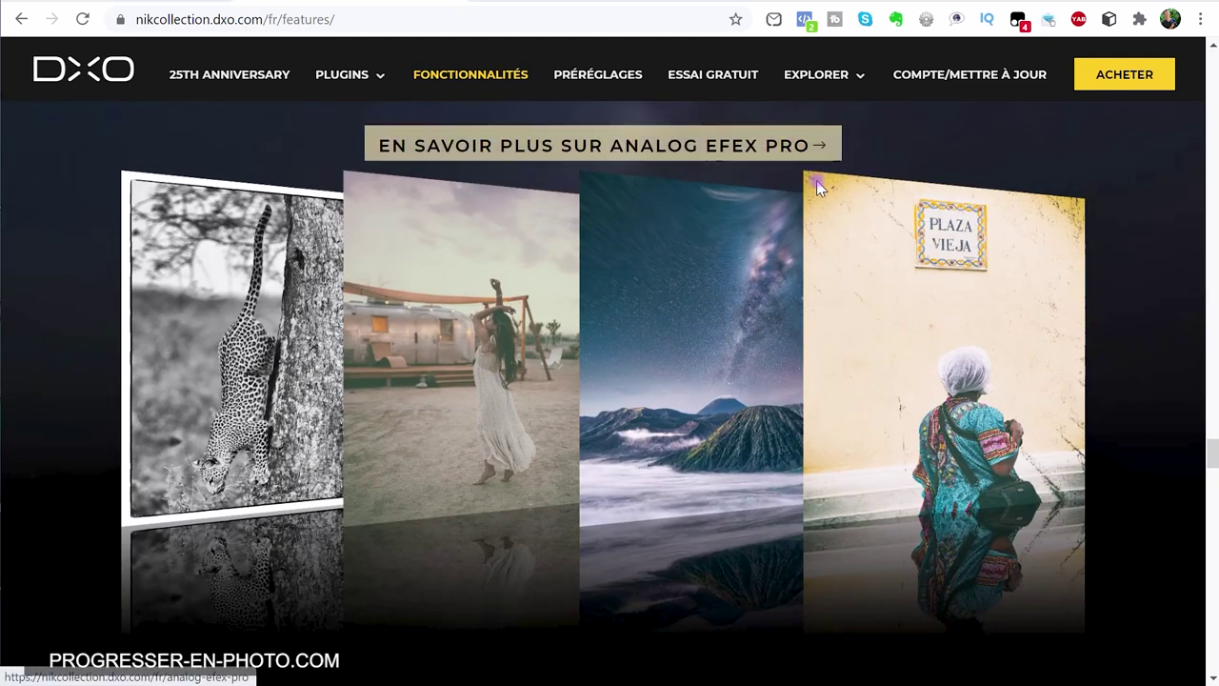
scroll(900, 404, "down", 1)
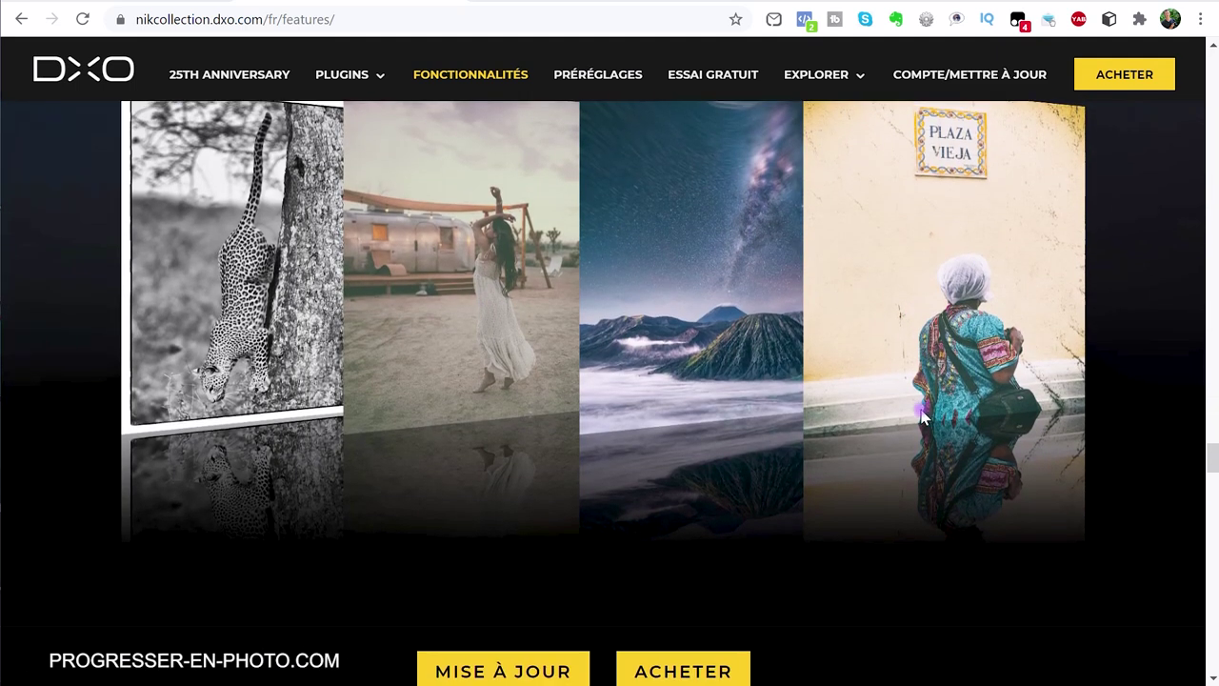
scroll(920, 413, "down", 3)
scroll(920, 414, "down", 2)
scroll(943, 409, "down", 2)
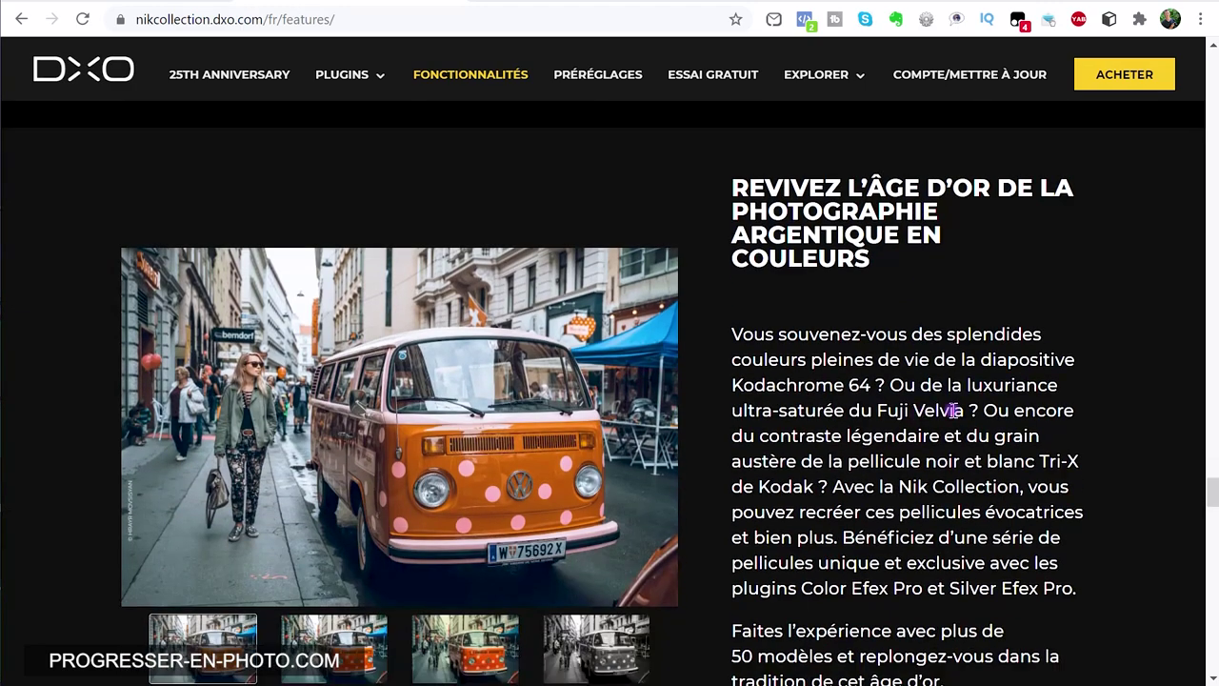
scroll(952, 410, "down", 2)
scroll(953, 410, "down", 3)
scroll(953, 411, "down", 3)
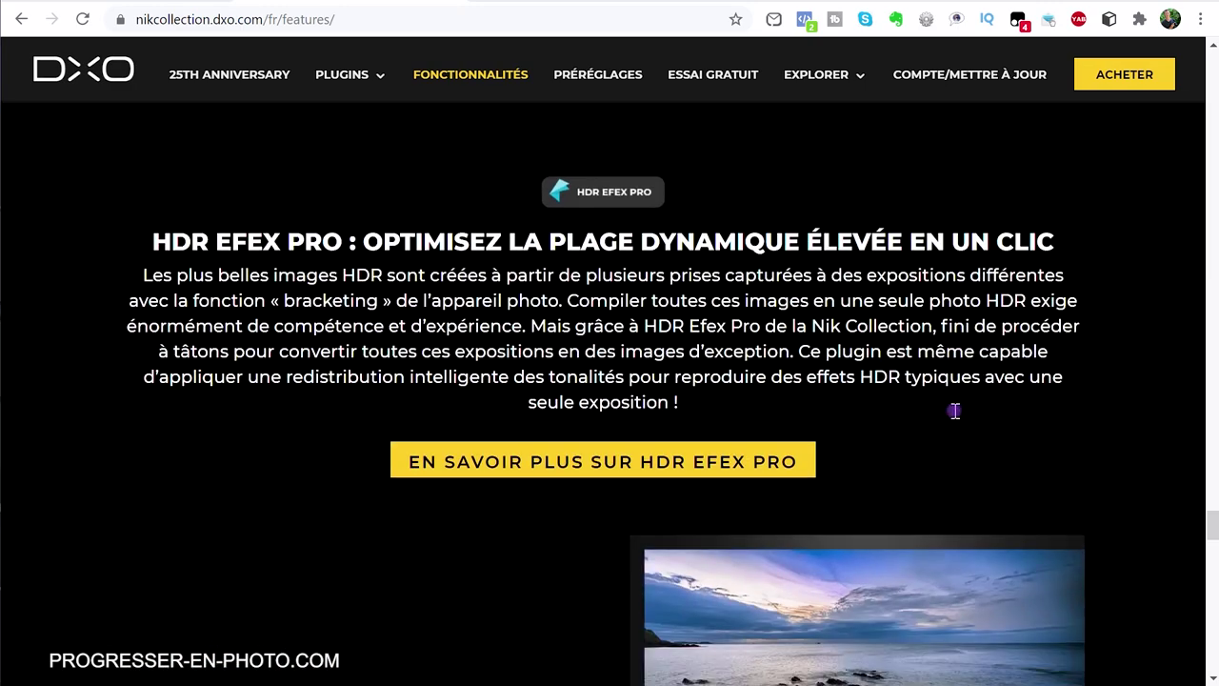
scroll(954, 411, "down", 1)
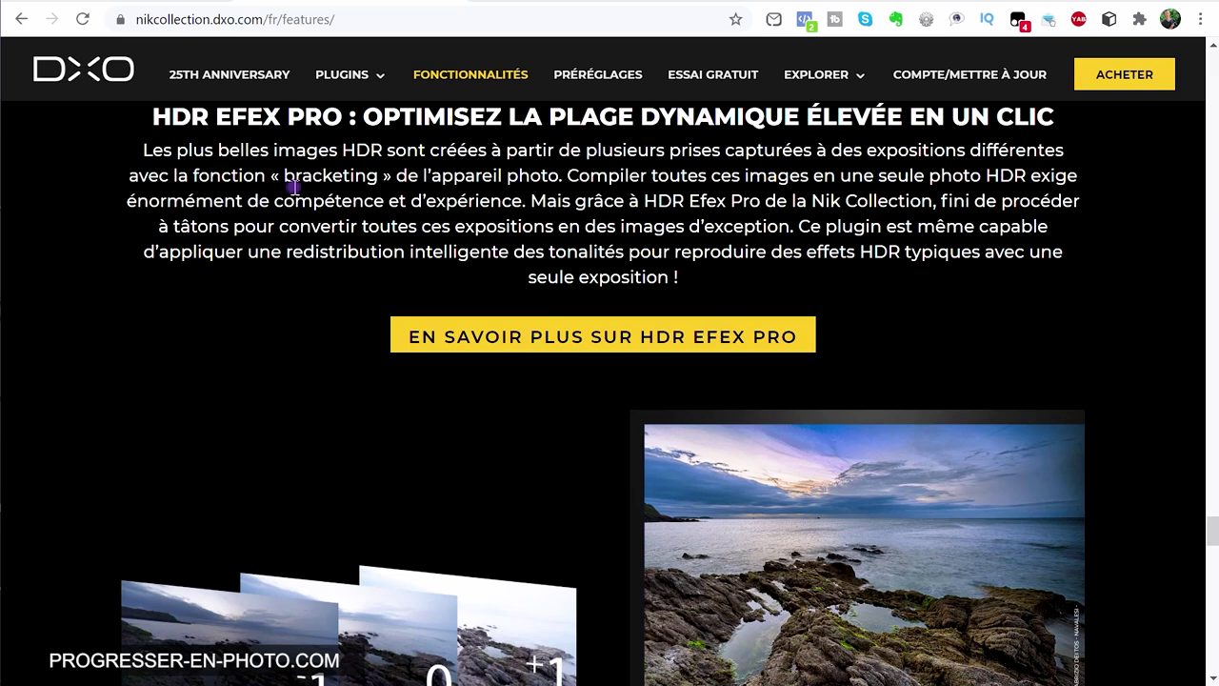
scroll(296, 341, "down", 2)
- Scroll the features page down to the Sharpener Pro and Dfine descriptions
scroll(298, 339, "down", 5)
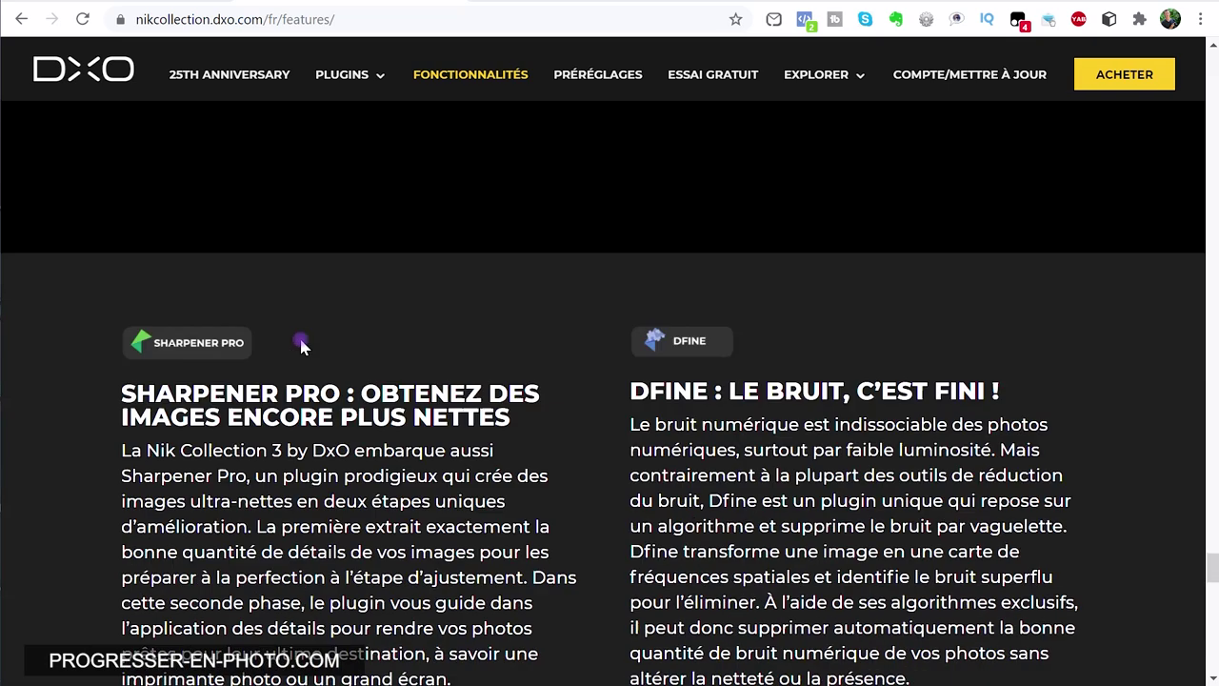
scroll(301, 345, "down", 1)
scroll(495, 385, "down", 1)
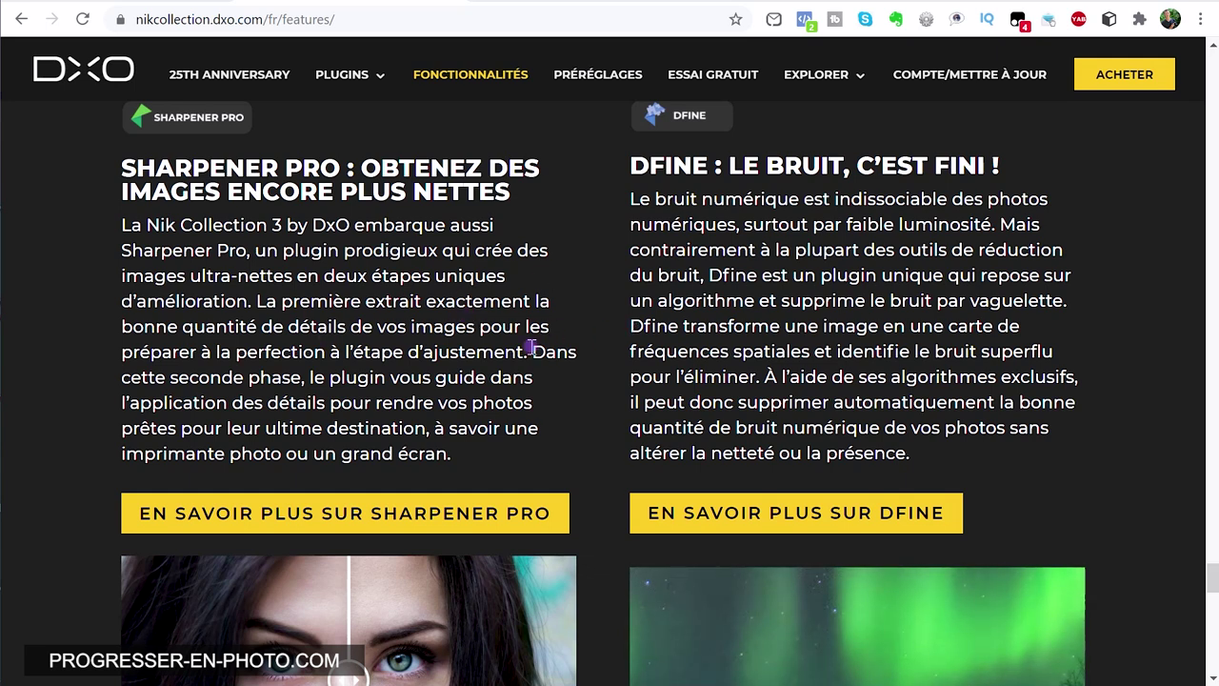
scroll(505, 390, "down", 1)
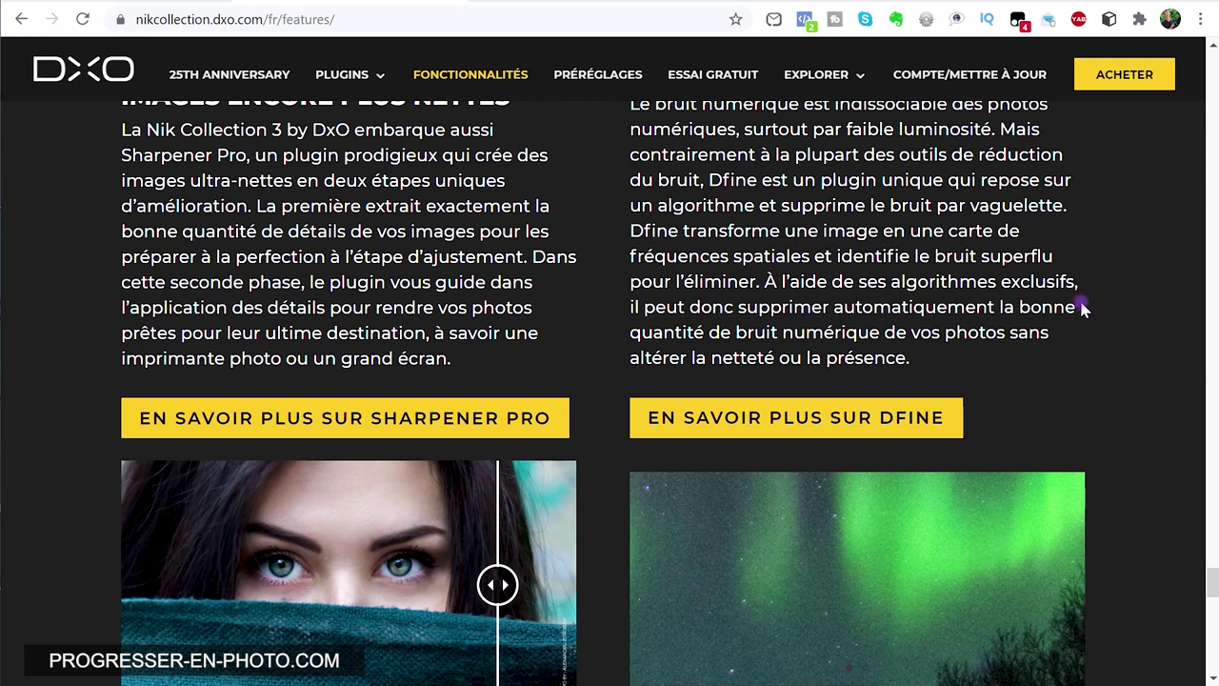
scroll(1083, 306, "up", 1)
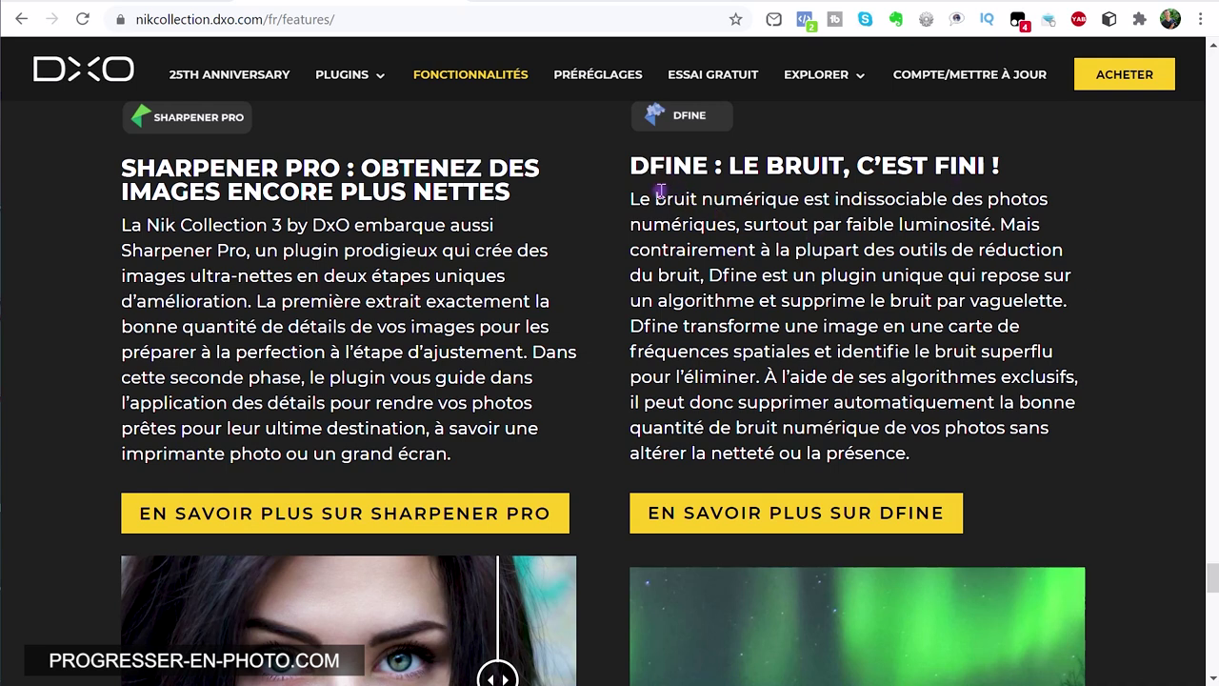
scroll(1082, 375, "down", 3)
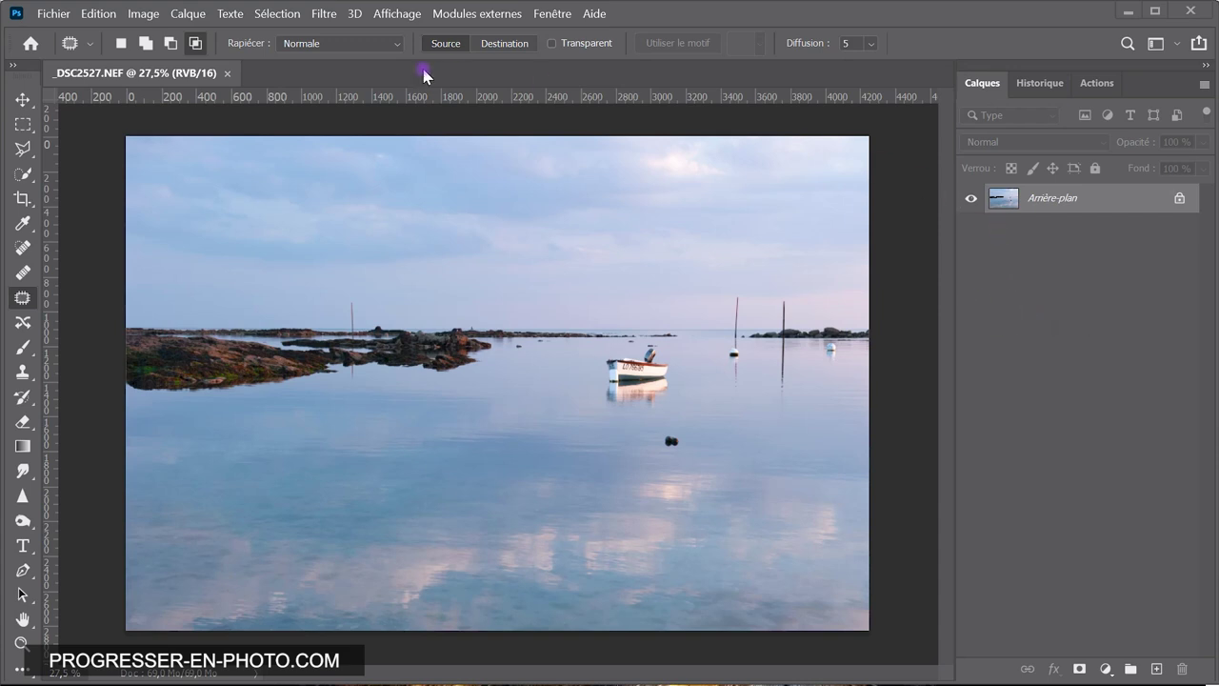
- Open Photoshop's Filter menu to reach the Nik Collection plugins
left_click(325, 13)
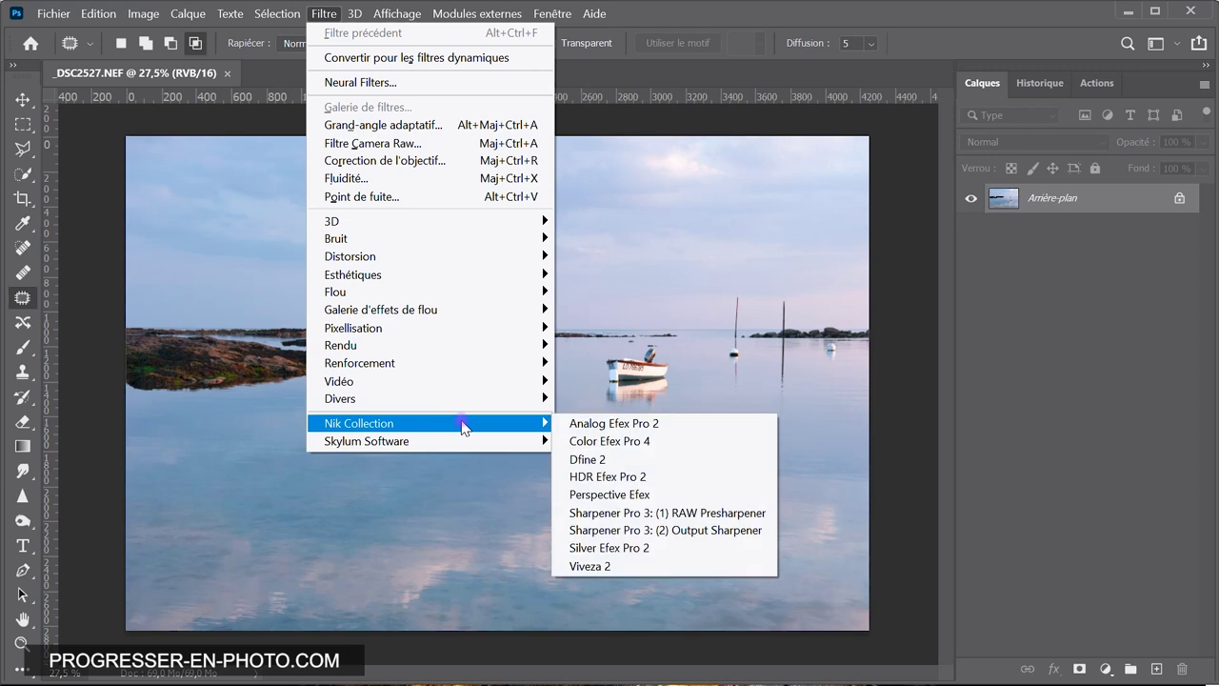
mouse_move(359, 423)
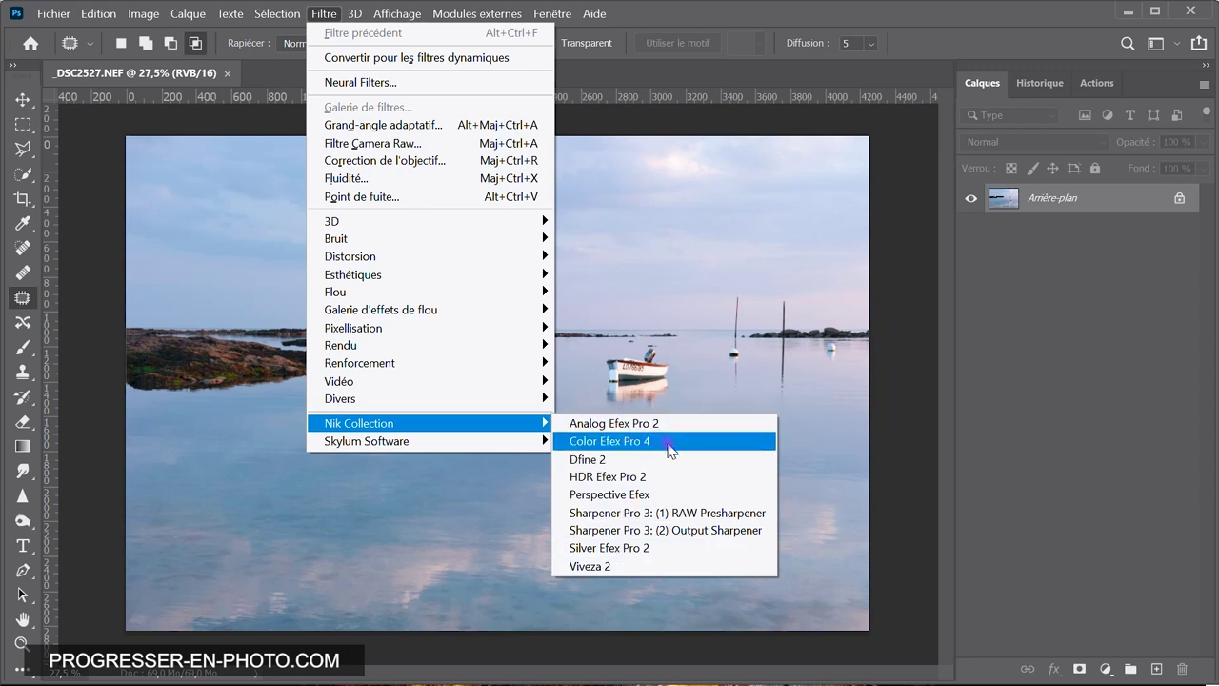
- Launch Color Efex Pro 4 on the seaside photo and browse the full TOUT filter library
left_click(670, 444)
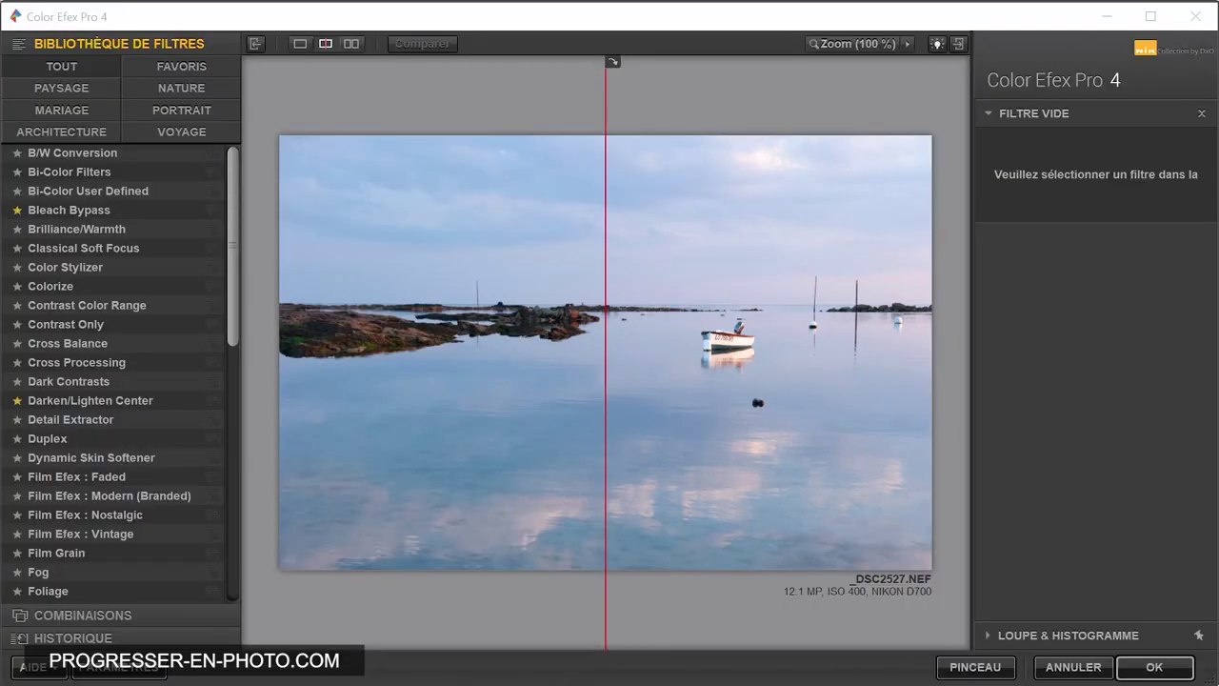
left_click(62, 67)
scroll(89, 452, "down", 1)
scroll(89, 452, "down", 1)
scroll(89, 453, "down", 1)
scroll(90, 455, "down", 2)
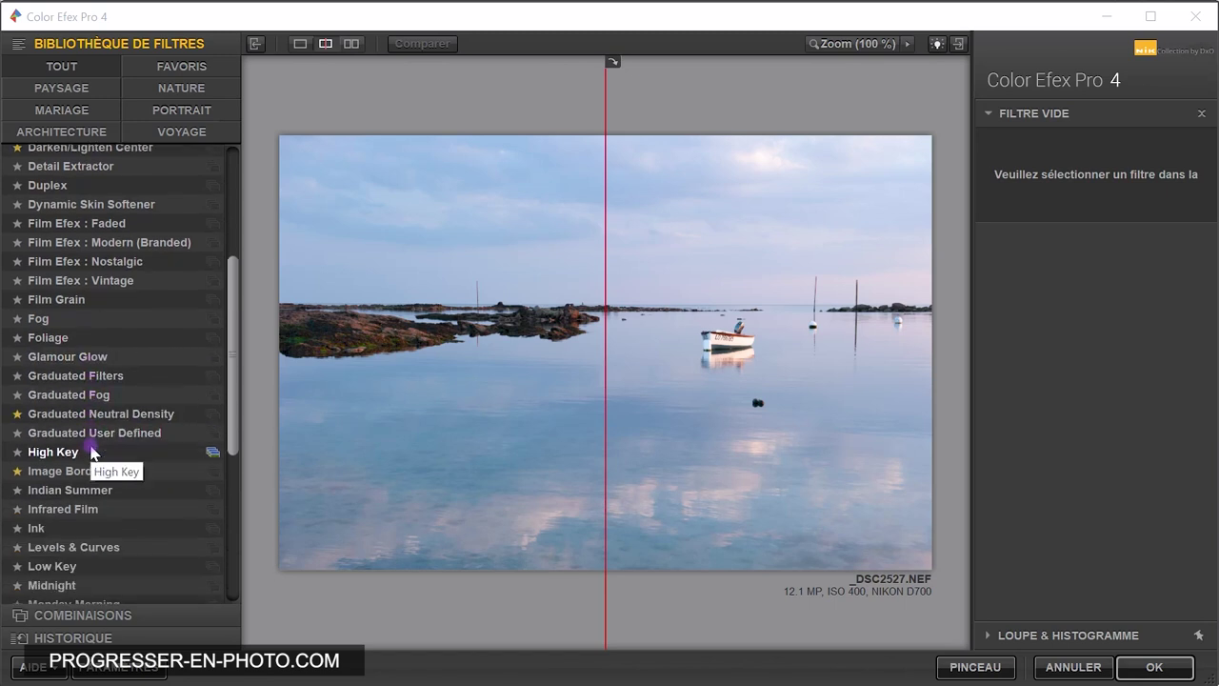
scroll(90, 459, "down", 2)
scroll(93, 462, "down", 2)
scroll(95, 475, "down", 2)
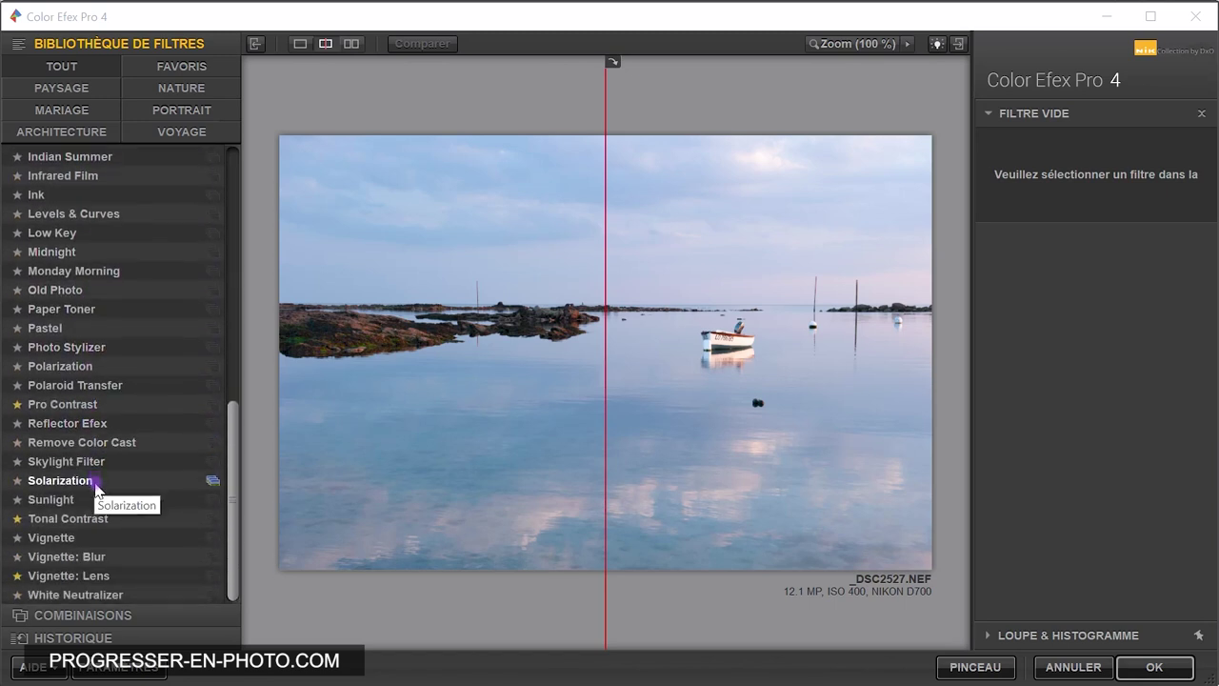
scroll(145, 507, "up", 1)
scroll(146, 503, "up", 2)
scroll(148, 499, "up", 2)
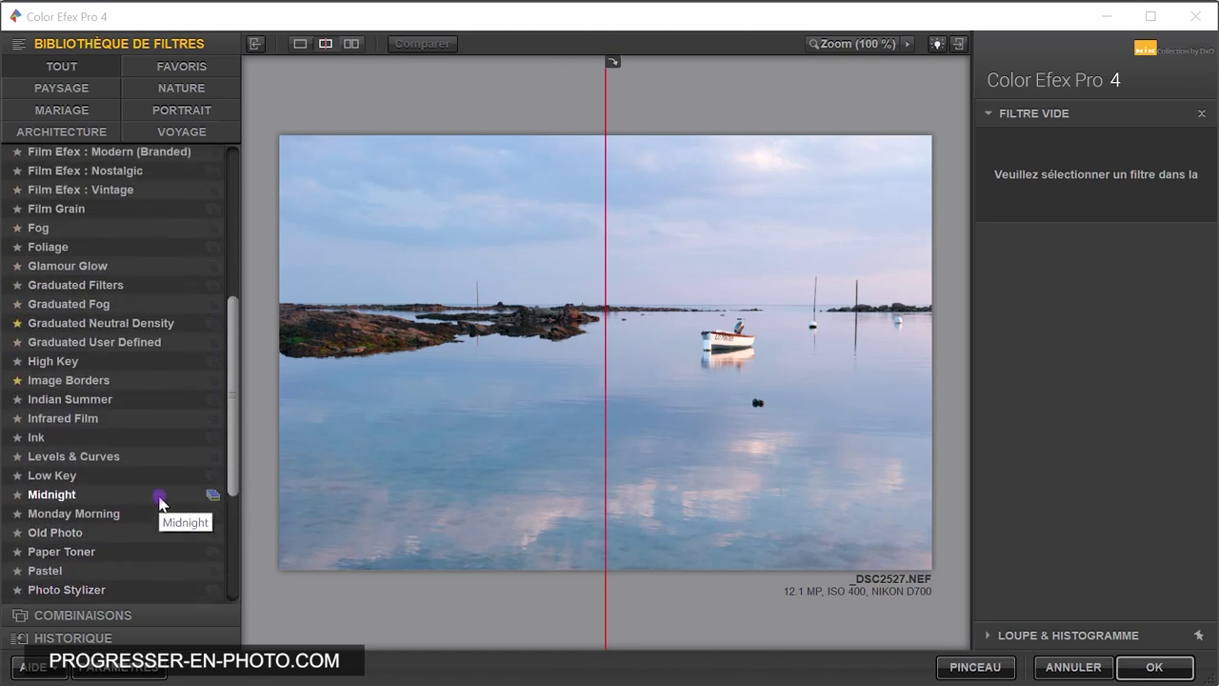
scroll(149, 493, "up", 1)
scroll(148, 491, "up", 1)
scroll(147, 490, "up", 2)
scroll(147, 487, "up", 1)
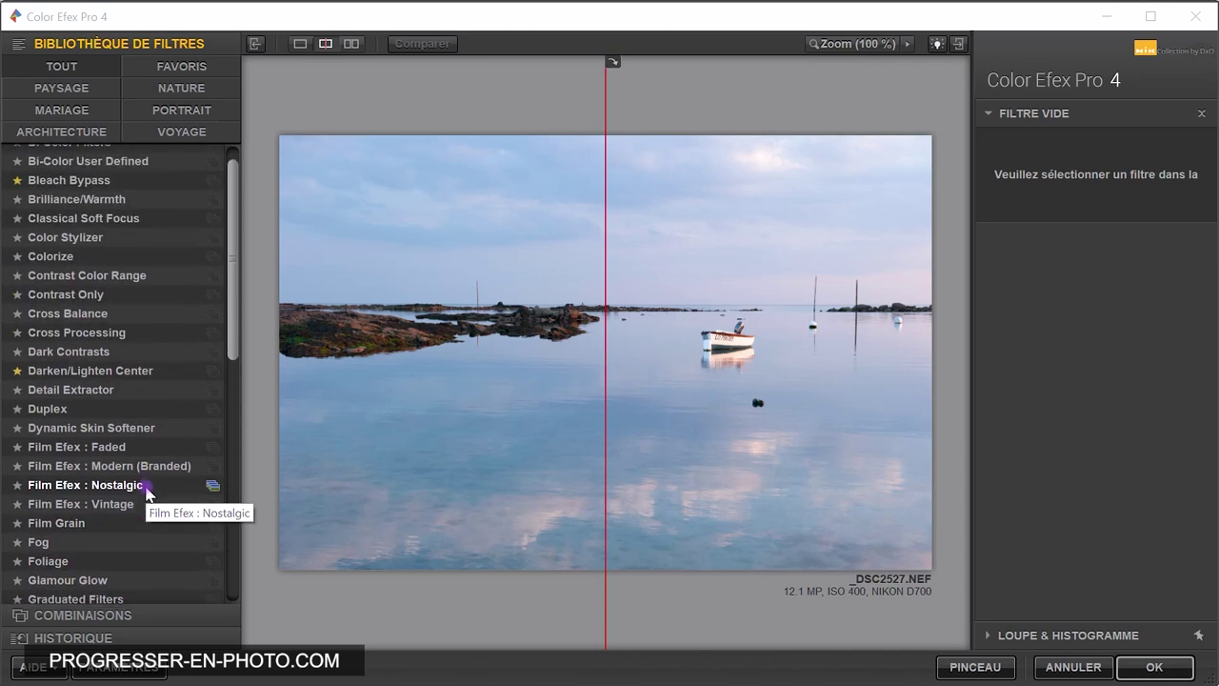
scroll(146, 486, "up", 1)
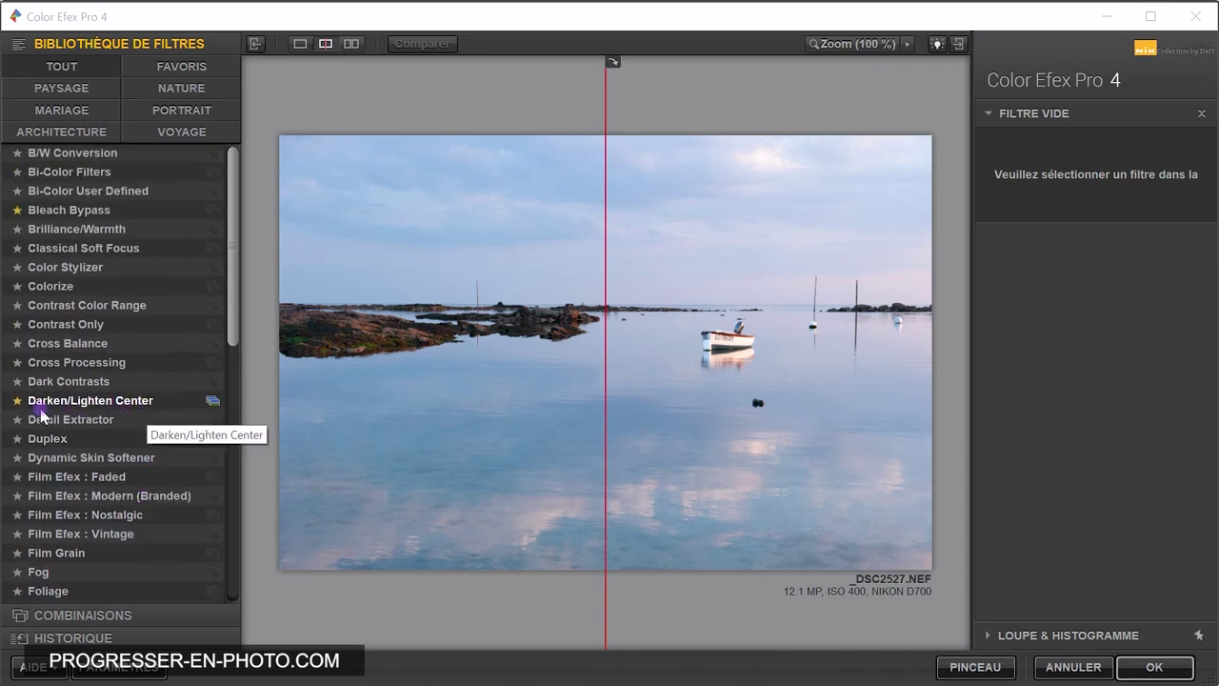
- Narrow the library to the FAVORIS filters and apply Pro Contrast
left_click(18, 384)
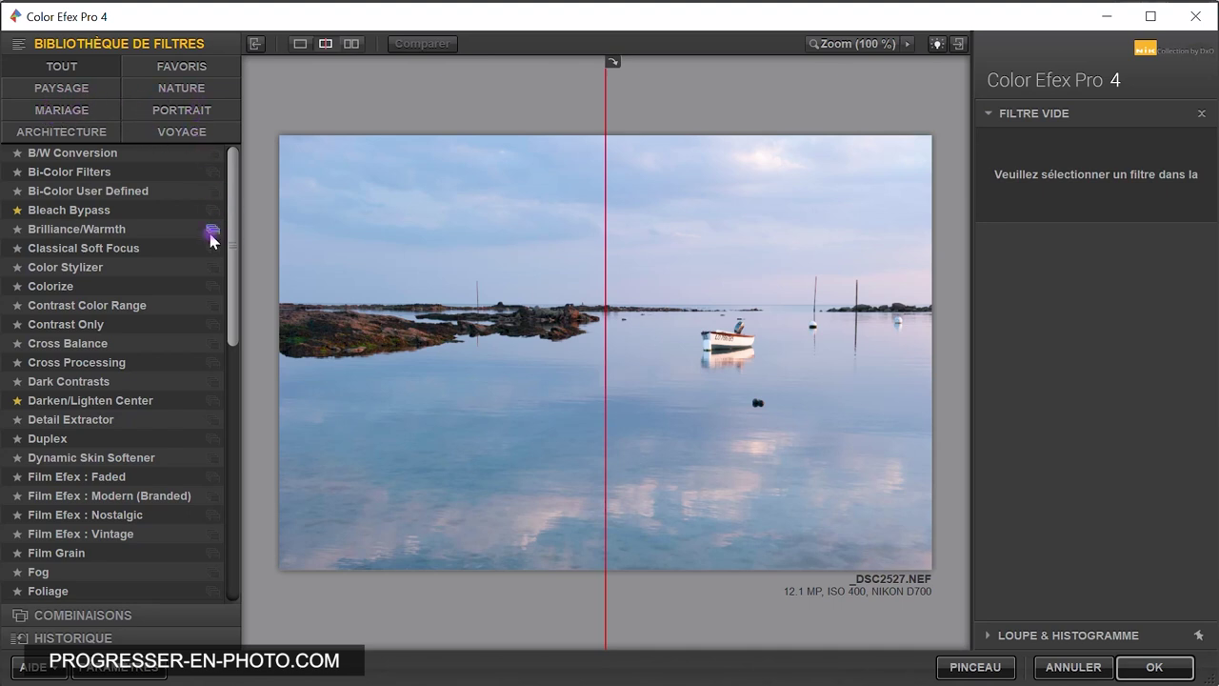
left_click(191, 66)
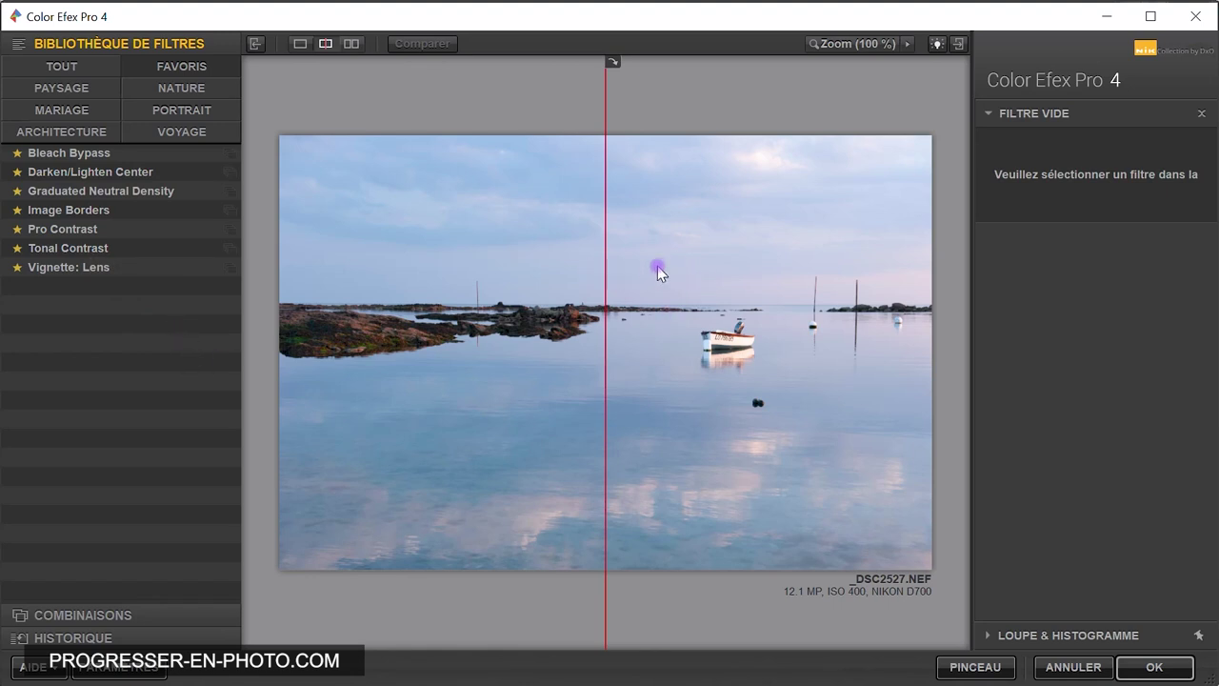
left_click(69, 231)
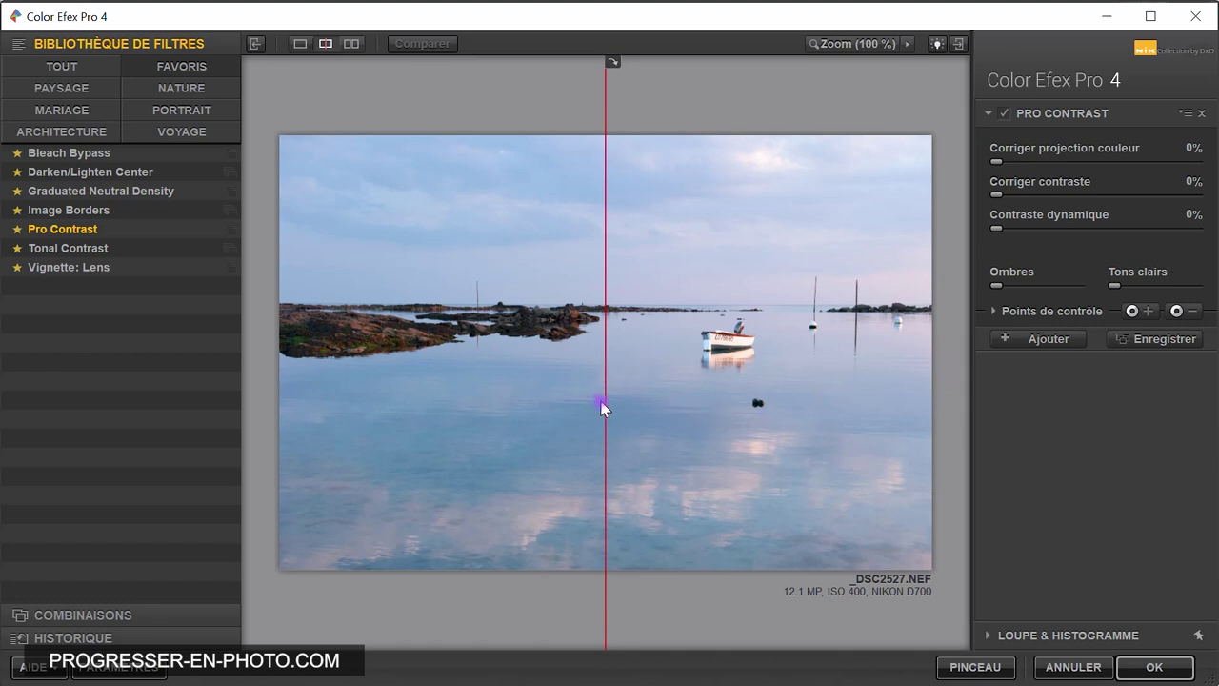
- Set Pro Contrast colour-cast correction to 34%, comparing single, split and stacked before/after previews
mouse_move(605, 400)
left_mouse_down()
mouse_move(413, 391)
mouse_move(540, 395)
left_mouse_up()
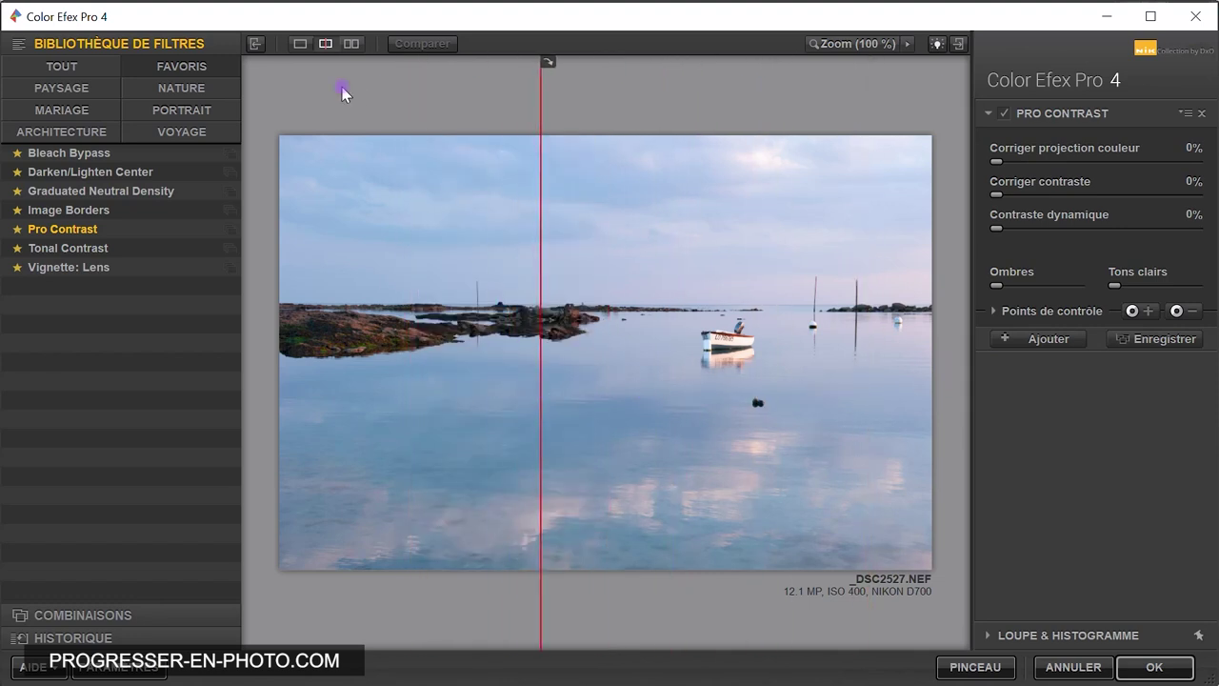
left_click(305, 53)
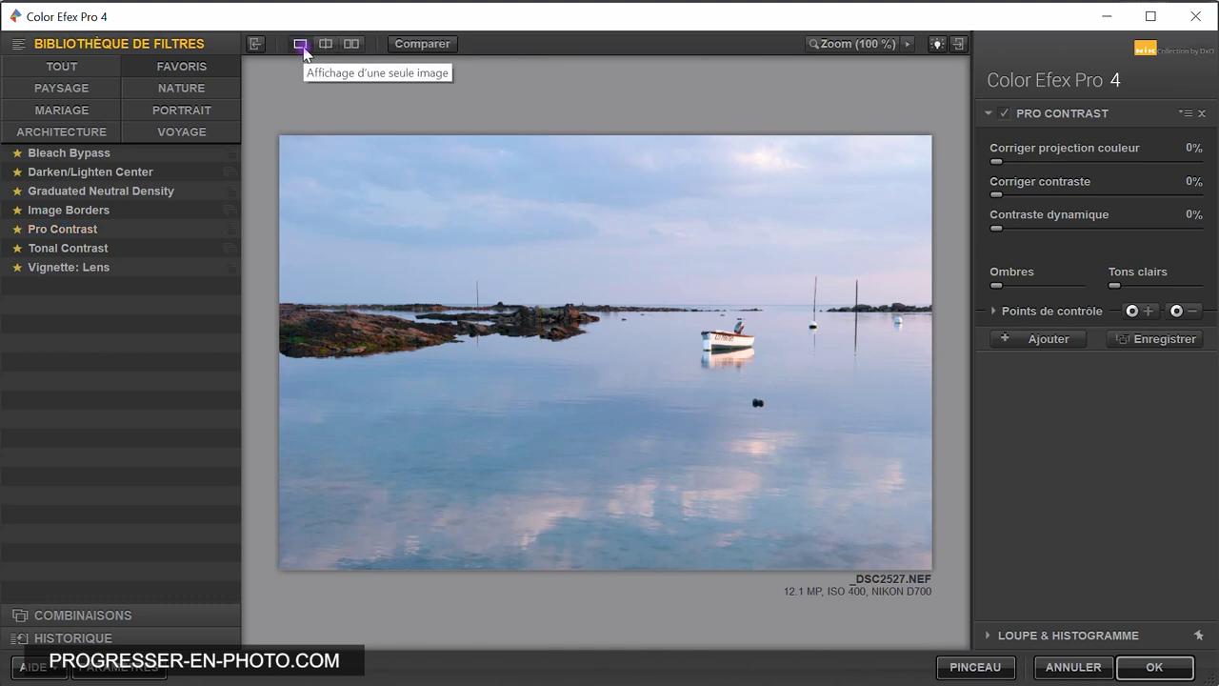
left_click(327, 54)
left_click(1169, 162)
mouse_move(1172, 164)
left_mouse_down()
mouse_move(1091, 169)
mouse_move(1196, 163)
left_mouse_up()
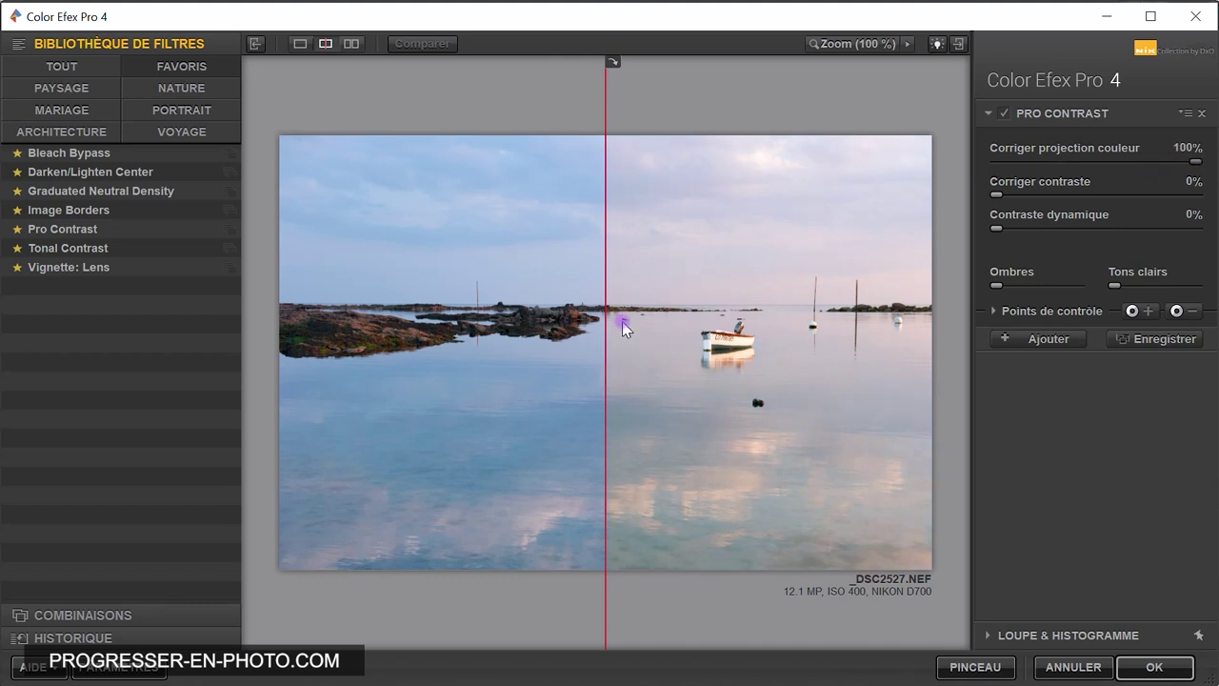
left_click(300, 45)
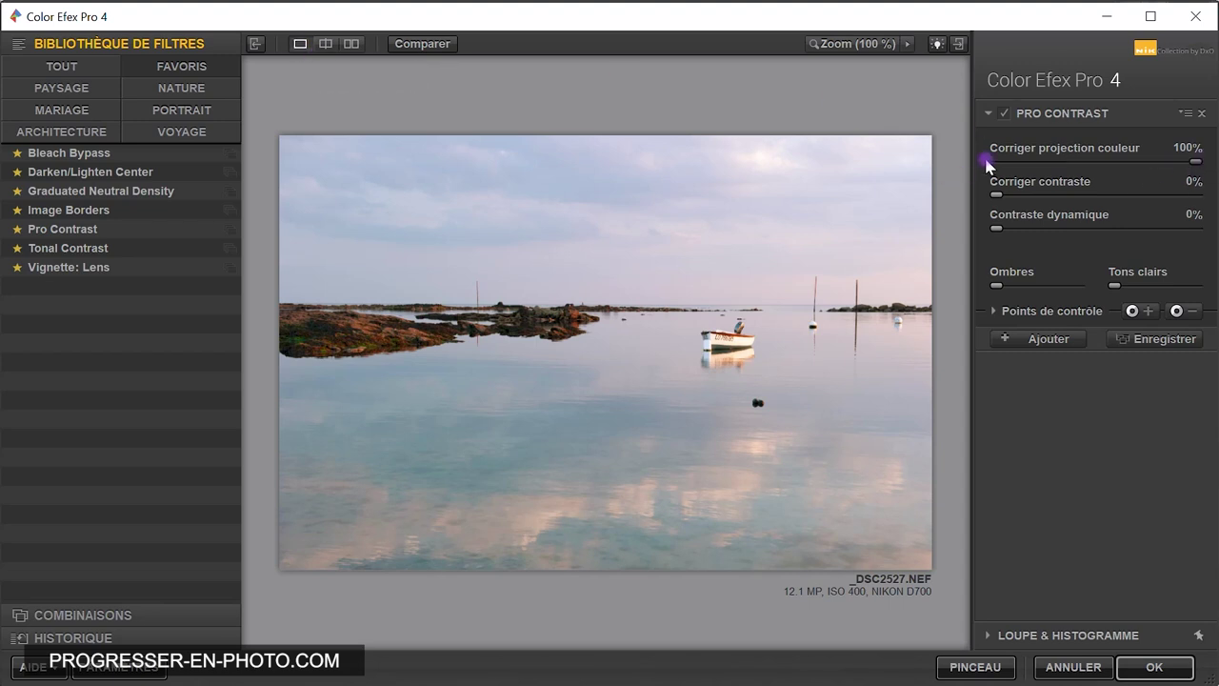
mouse_move(991, 164)
left_mouse_down()
mouse_move(1197, 163)
mouse_move(1146, 171)
left_mouse_up()
left_click(327, 44)
mouse_move(606, 217)
left_mouse_down()
mouse_move(324, 251)
mouse_move(803, 261)
mouse_move(477, 276)
left_mouse_up()
mouse_move(401, 287)
left_mouse_down()
mouse_move(623, 282)
mouse_move(511, 285)
left_mouse_up()
left_click(352, 43)
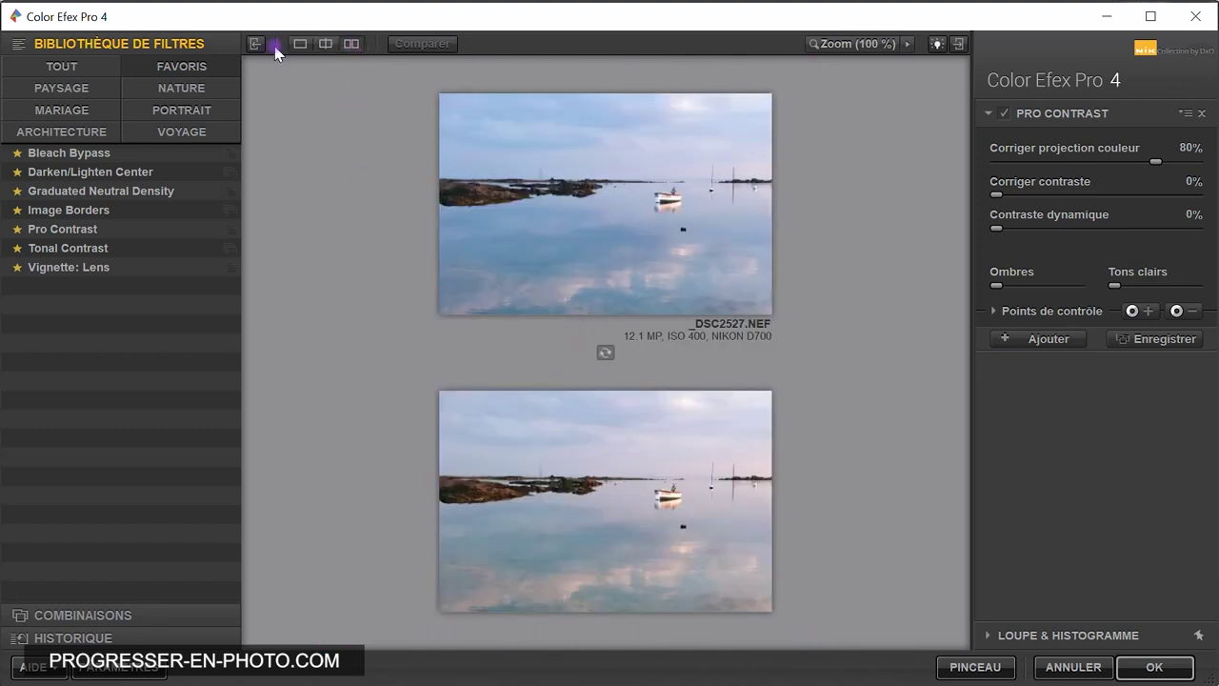
left_click(325, 44)
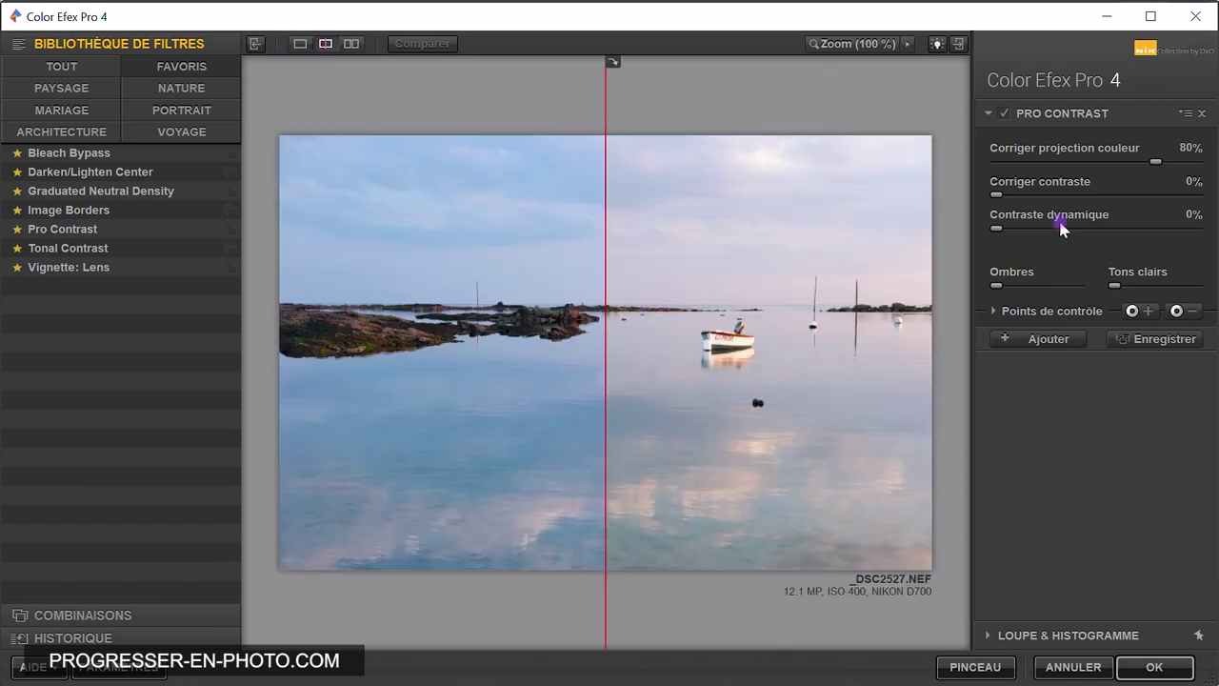
mouse_move(1155, 163)
left_mouse_down()
mouse_move(985, 172)
mouse_move(1115, 163)
mouse_move(991, 169)
mouse_move(1105, 170)
mouse_move(999, 169)
mouse_move(1077, 162)
mouse_move(1064, 169)
left_mouse_up()
- Set contrast correction to 1% and dynamic contrast to 11%, then add an empty filter slot
left_click(997, 195)
mouse_move(999, 197)
left_mouse_down()
mouse_move(1105, 197)
mouse_move(988, 211)
left_mouse_up()
left_click_drag(606, 346, 296, 390)
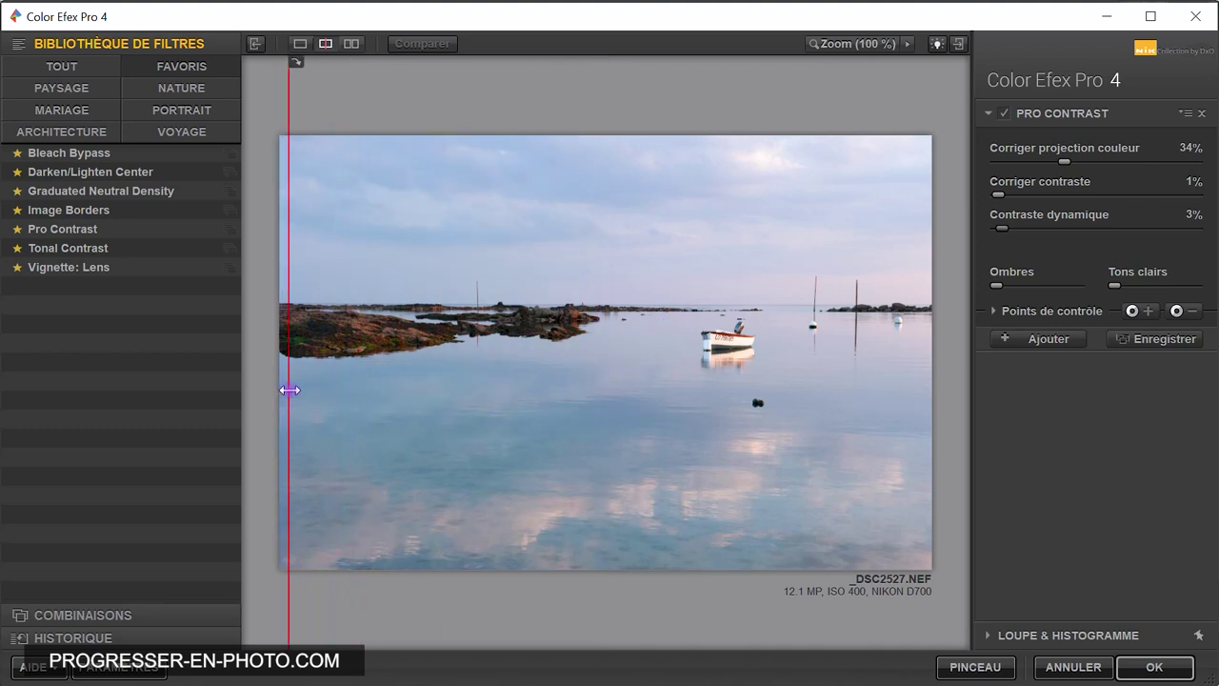
mouse_move(1000, 234)
left_mouse_down()
mouse_move(1068, 238)
mouse_move(982, 242)
mouse_move(1037, 238)
mouse_move(987, 239)
mouse_move(1023, 238)
mouse_move(1012, 239)
left_mouse_up()
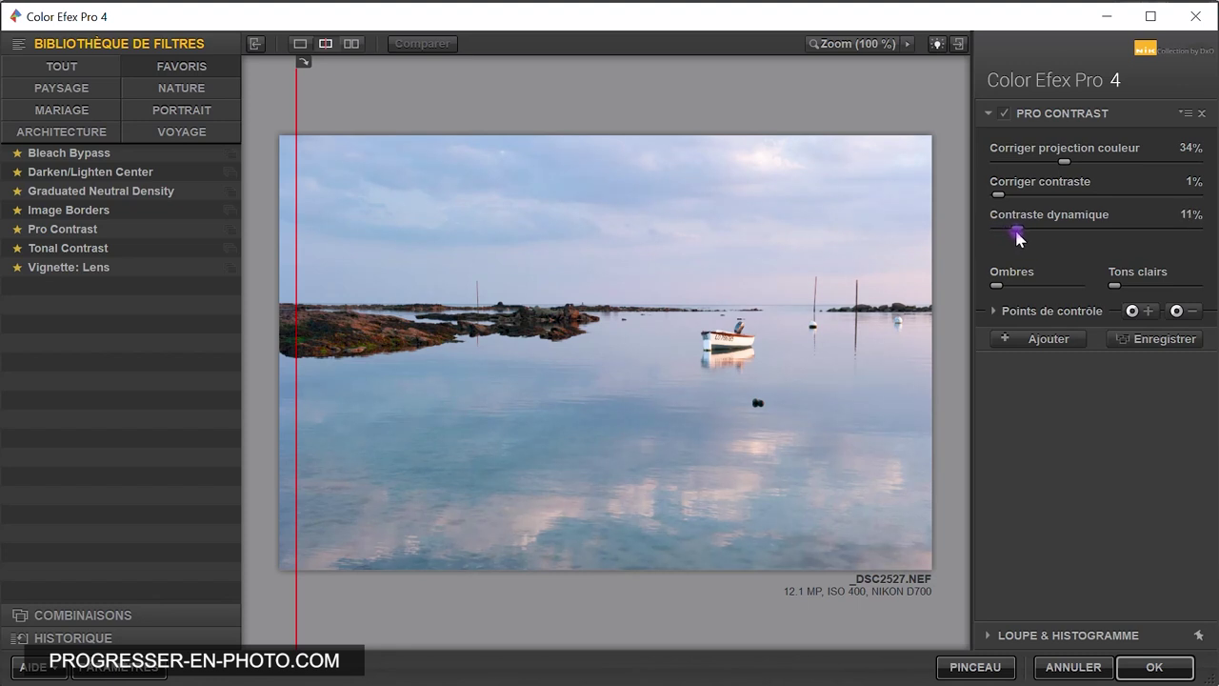
mouse_move(291, 284)
left_mouse_down()
mouse_move(881, 277)
mouse_move(319, 320)
mouse_move(855, 328)
mouse_move(316, 343)
mouse_move(802, 349)
mouse_move(356, 365)
mouse_move(324, 357)
mouse_move(811, 347)
mouse_move(396, 377)
mouse_move(589, 365)
mouse_move(577, 363)
left_mouse_up()
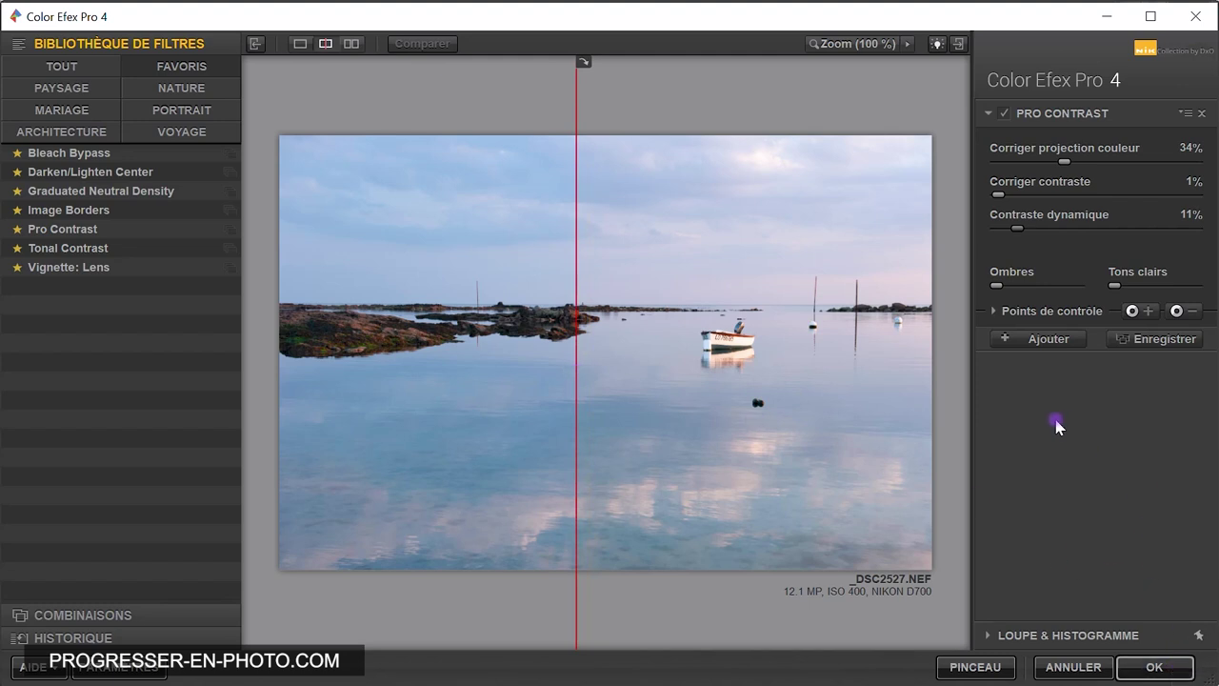
left_click(1051, 337)
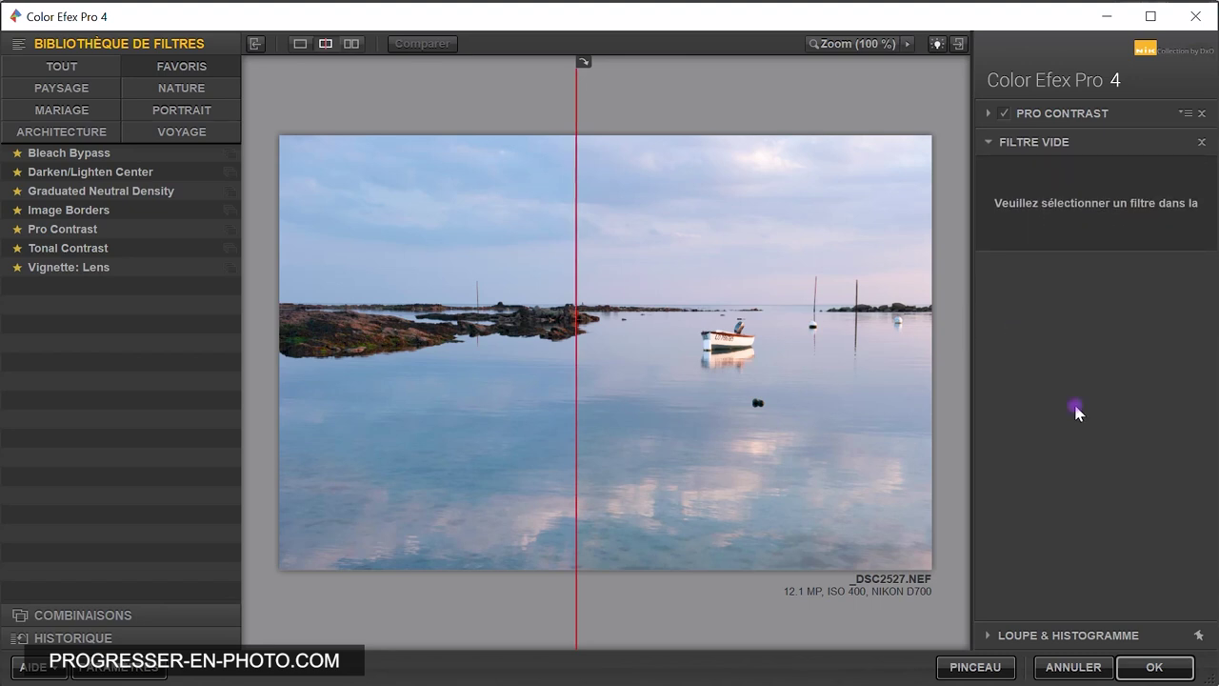
- Apply Darken/Lighten Center on the left rocks: centre 89%, edges -100%, centre size 30%
left_click(109, 173)
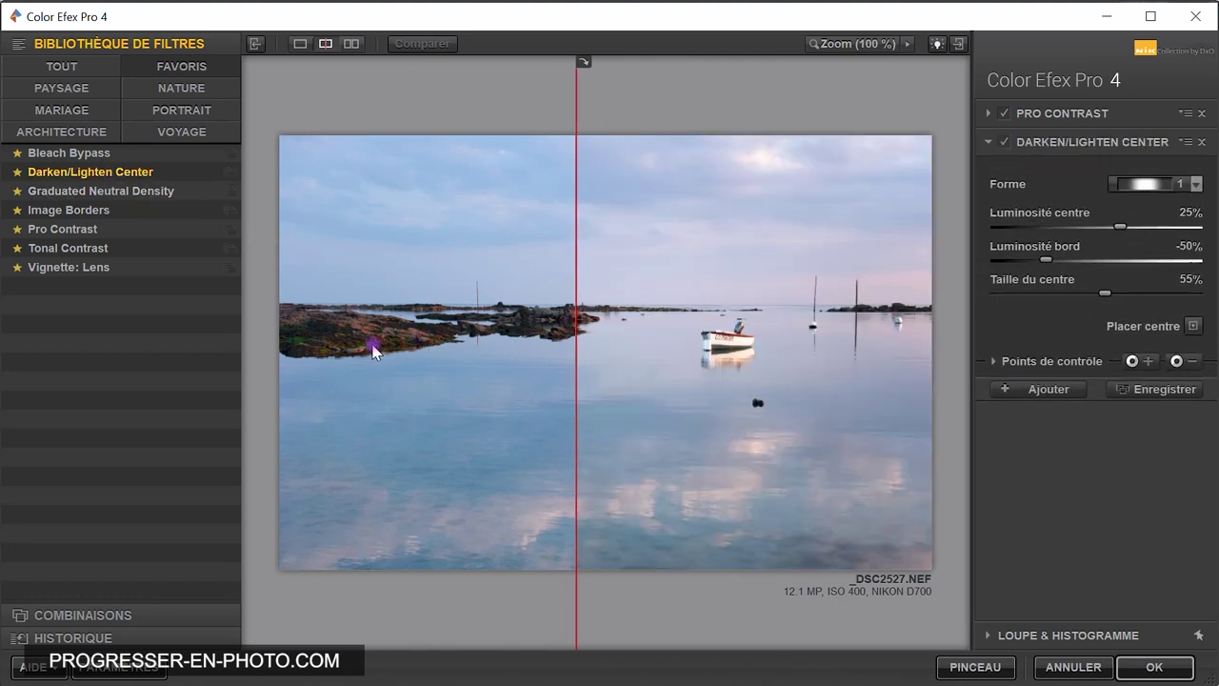
left_click_drag(575, 357, 278, 418)
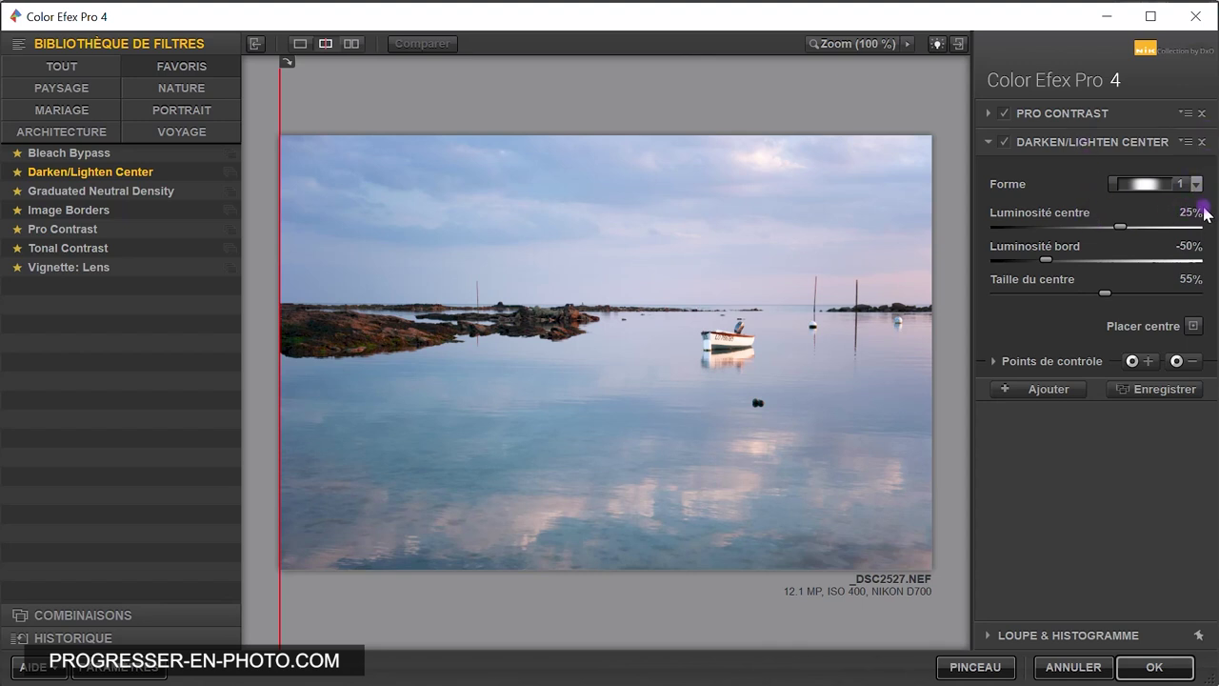
left_click(1193, 325)
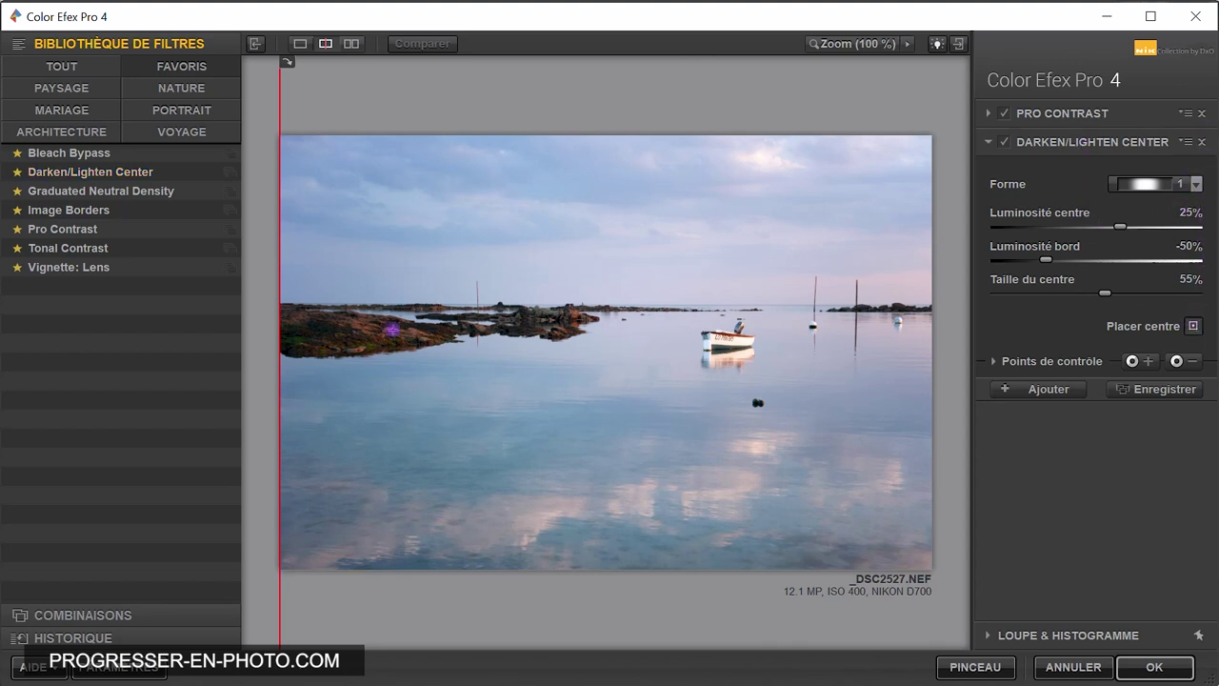
left_click(391, 329)
mouse_move(1120, 230)
left_mouse_down()
mouse_move(1187, 219)
mouse_move(1173, 234)
left_mouse_up()
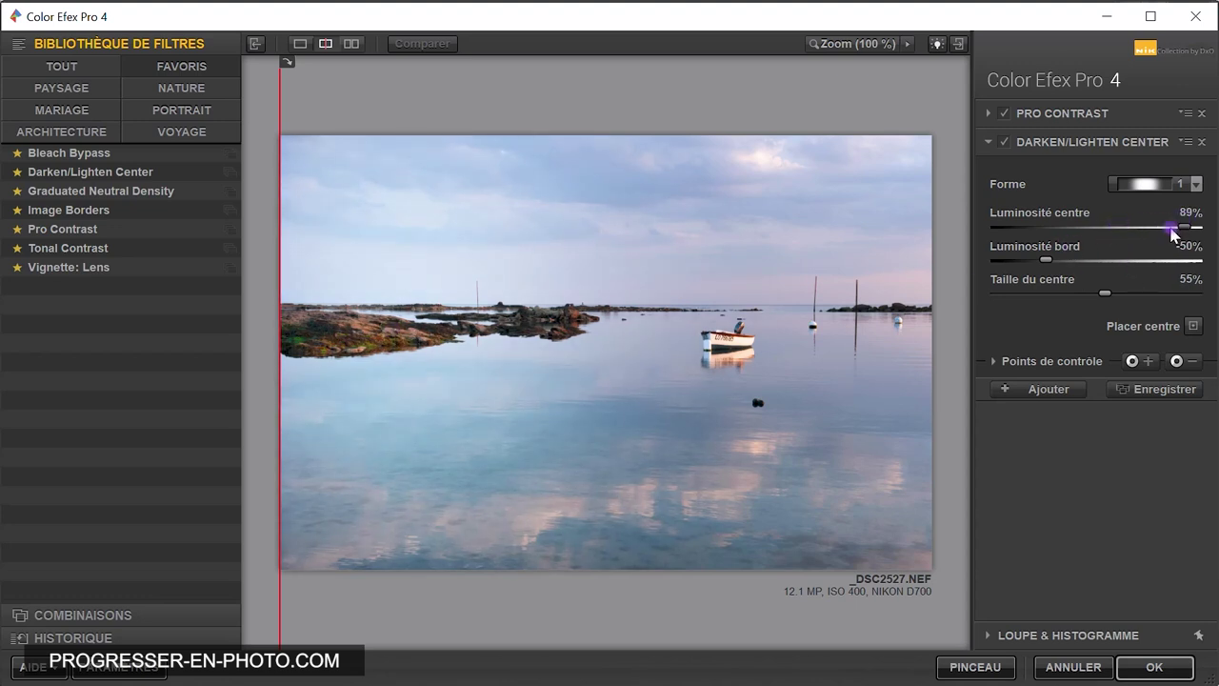
left_click_drag(1048, 260, 972, 269)
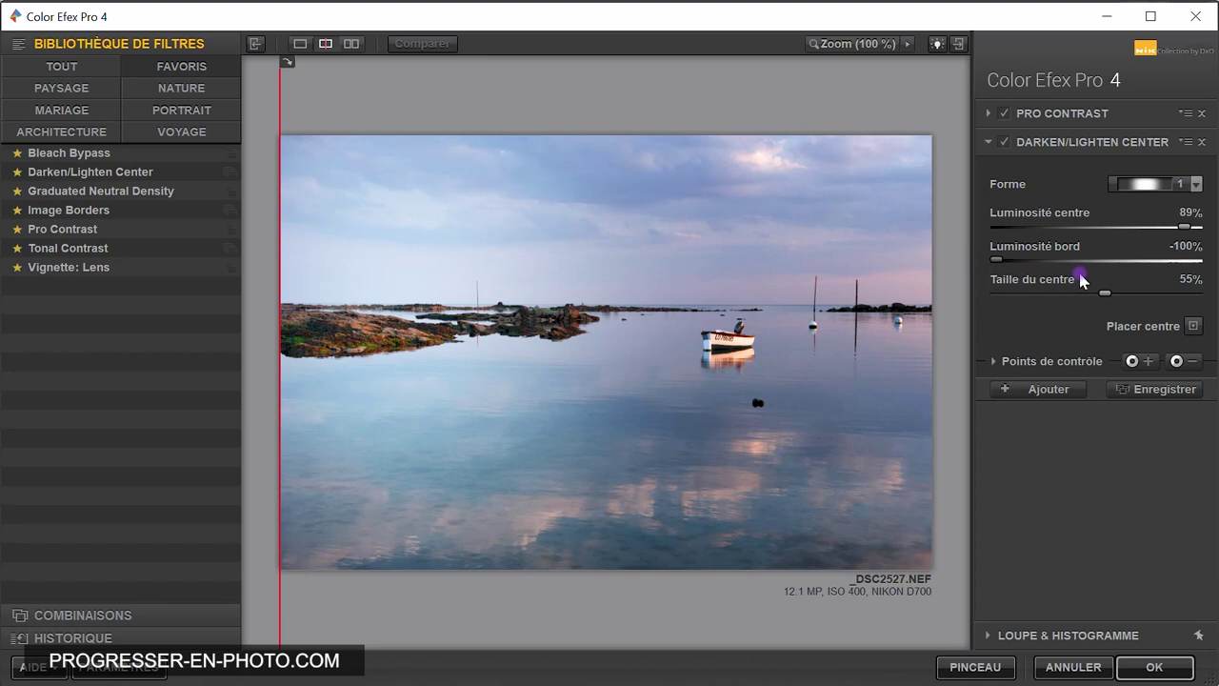
mouse_move(1105, 293)
left_mouse_down()
mouse_move(1012, 304)
mouse_move(1067, 303)
left_mouse_up()
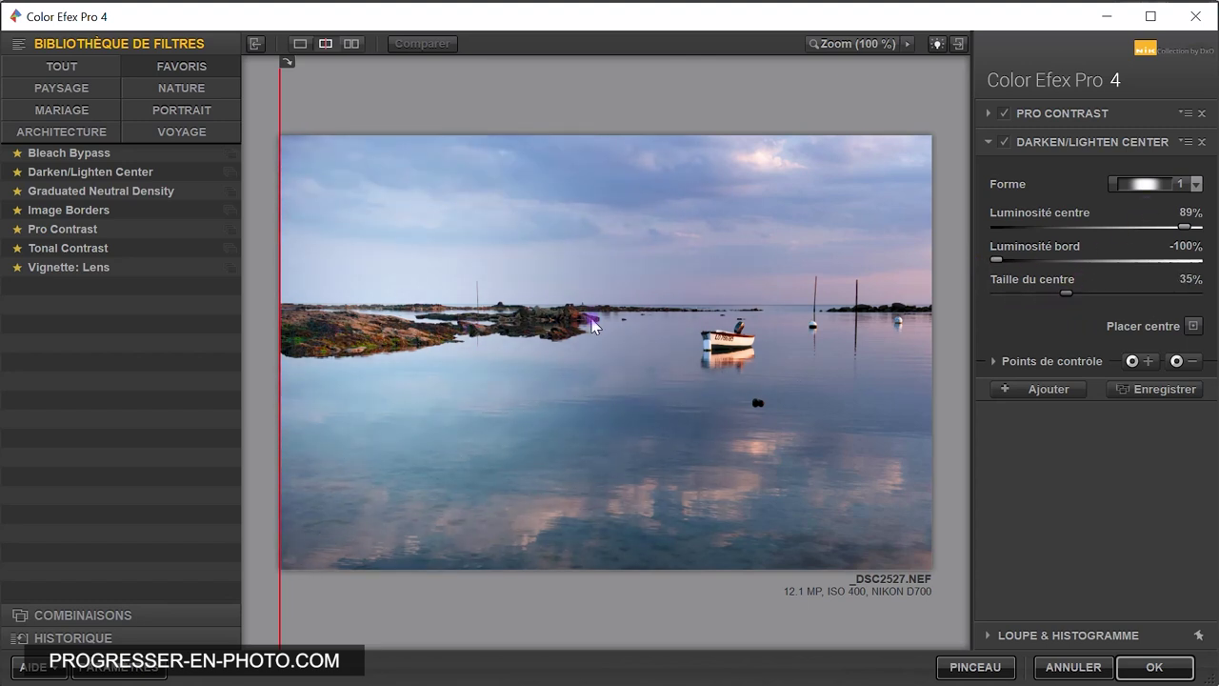
- Switch to vignette shape 2, set centre size 6% and both brightnesses 0%, then add a slot
left_click(1195, 185)
left_click(1153, 231)
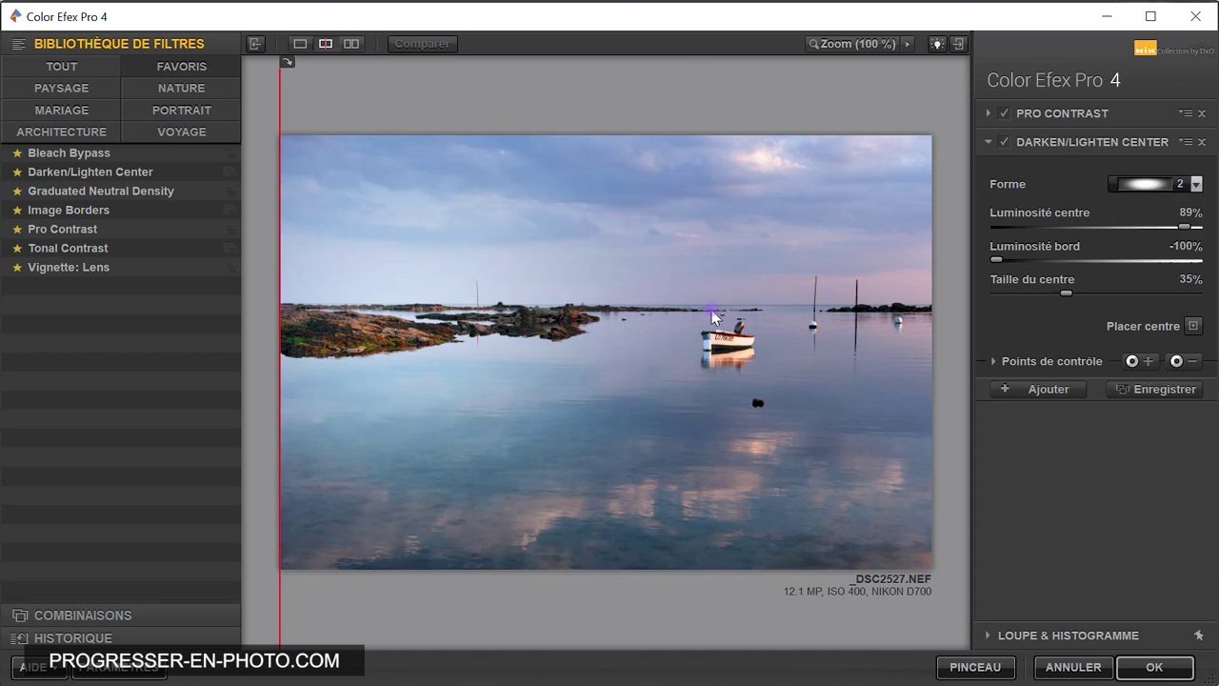
mouse_move(1067, 293)
left_mouse_down()
mouse_move(1002, 305)
mouse_move(1088, 301)
left_mouse_up()
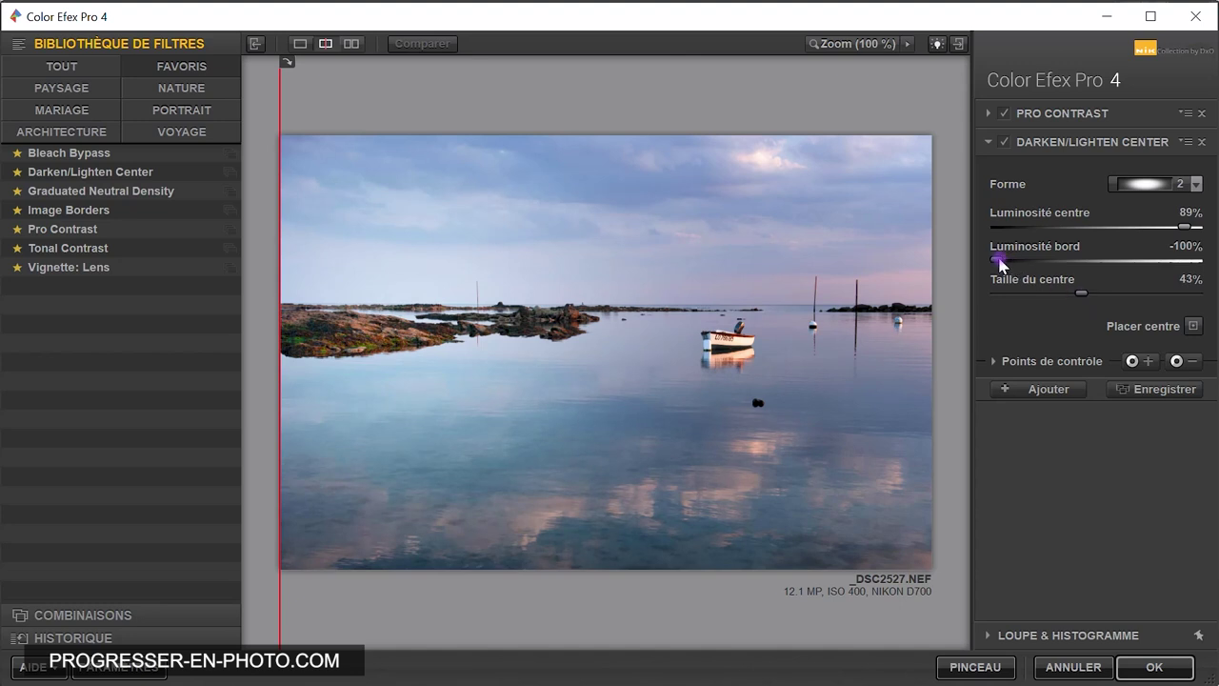
left_click_drag(996, 259, 1045, 259)
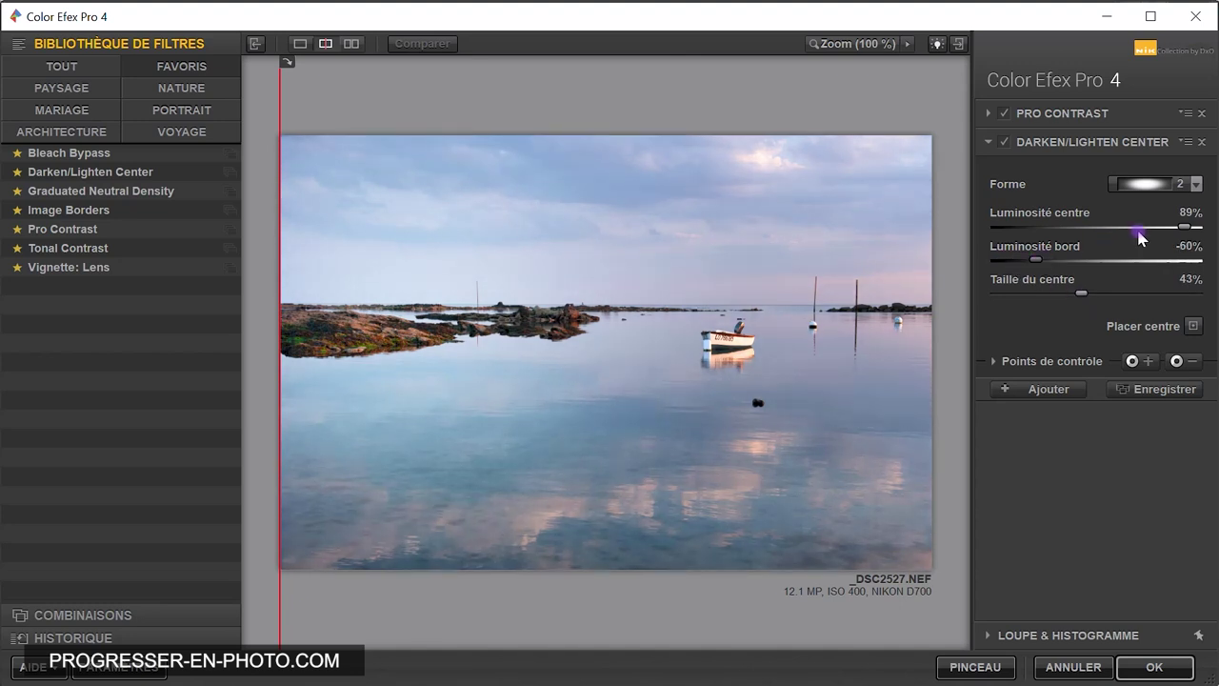
left_click_drag(1183, 226, 1134, 229)
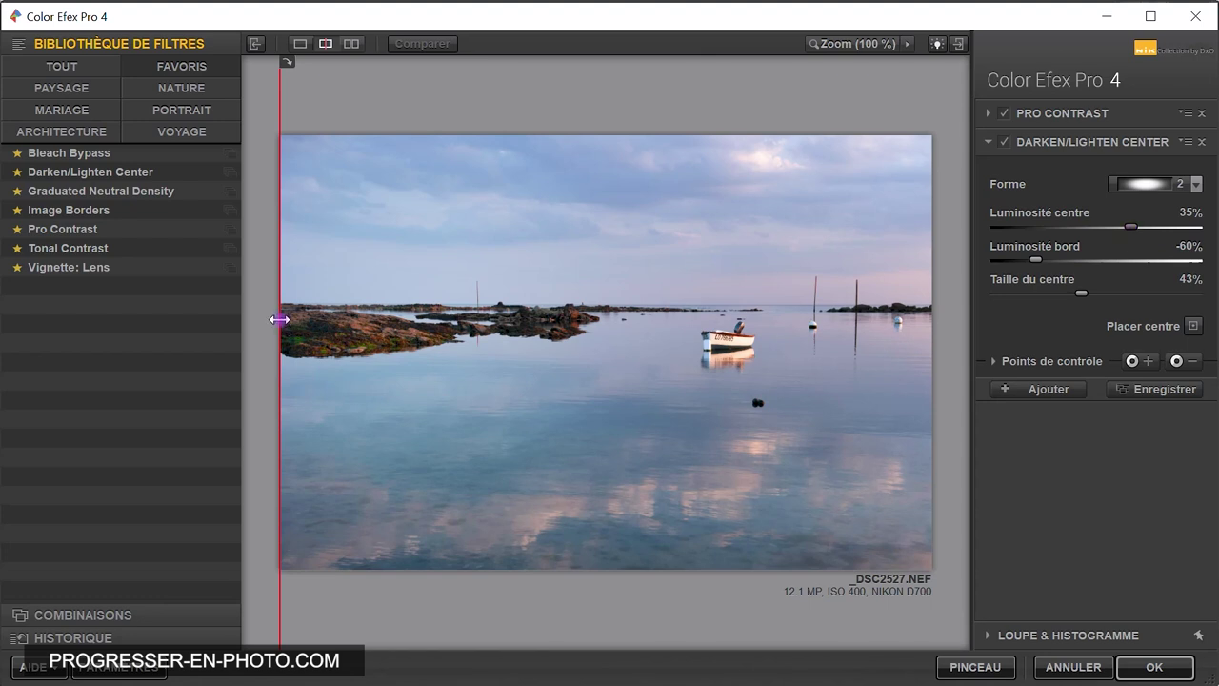
mouse_move(279, 320)
left_mouse_down()
mouse_move(191, 355)
mouse_move(794, 355)
mouse_move(226, 367)
mouse_move(670, 356)
mouse_move(264, 394)
left_mouse_up()
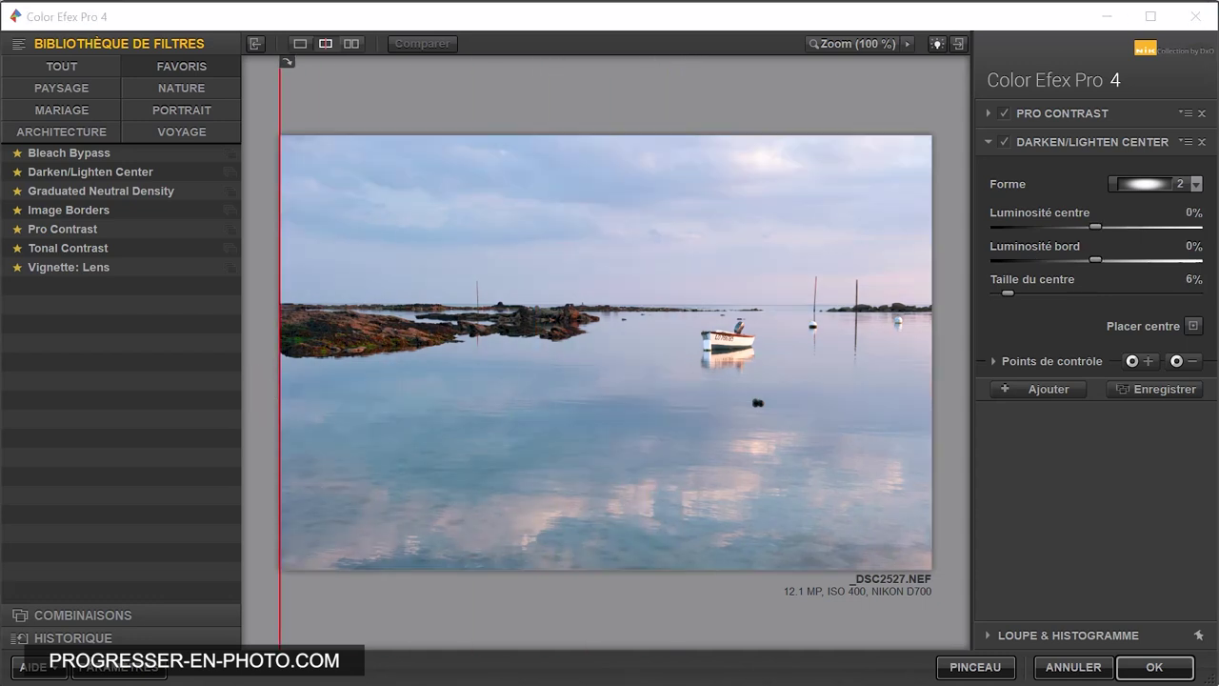
left_click(1039, 393)
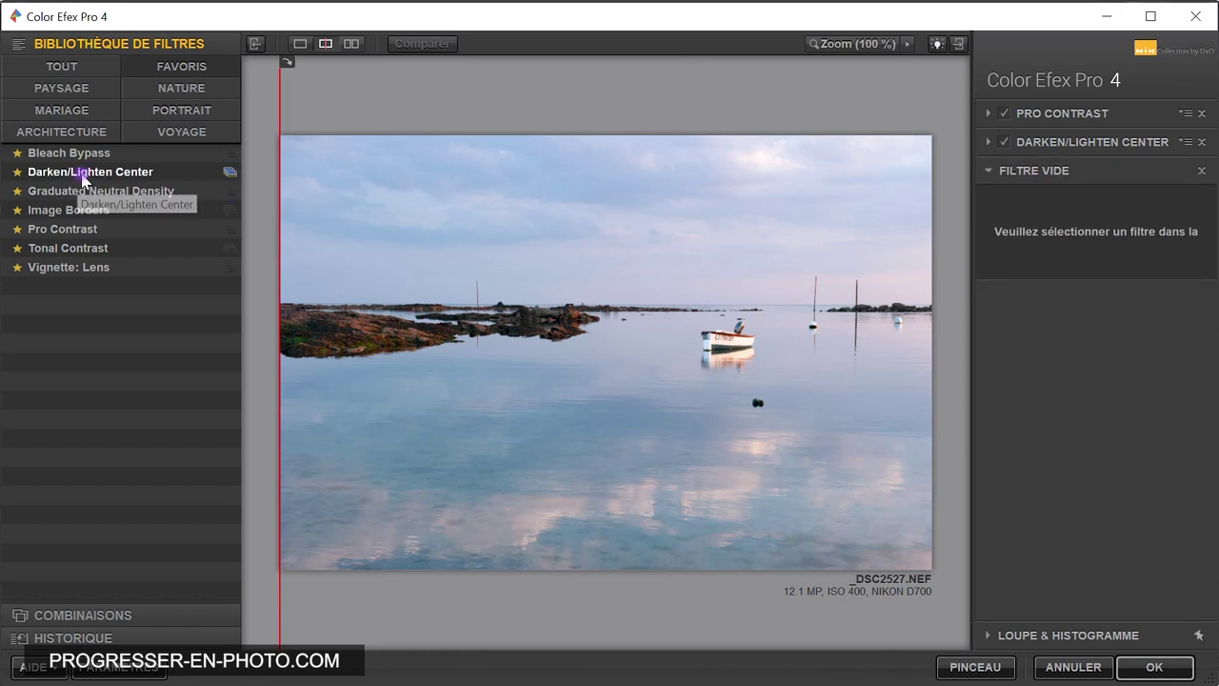
- Apply Graduated Neutral Density and adjust upper tonality, lower tonality and vertical shift
left_click(190, 194)
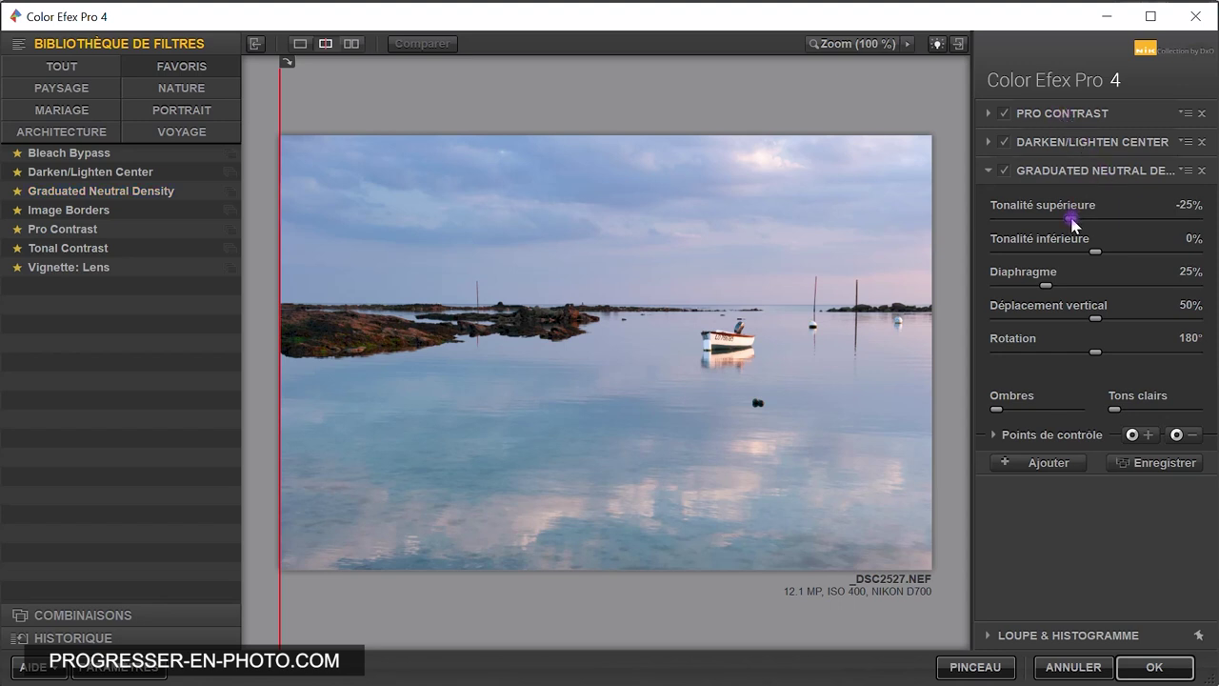
mouse_move(1073, 223)
left_mouse_down()
mouse_move(980, 231)
mouse_move(1054, 233)
mouse_move(999, 238)
left_mouse_up()
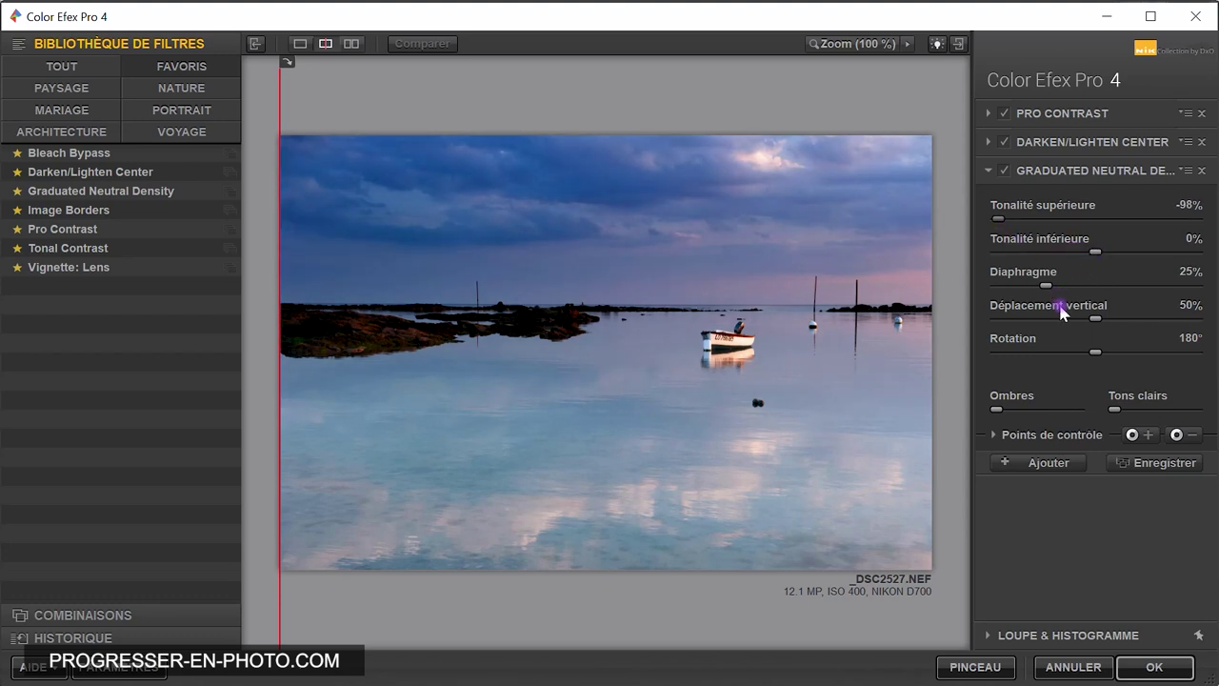
left_click_drag(1095, 327, 1092, 328)
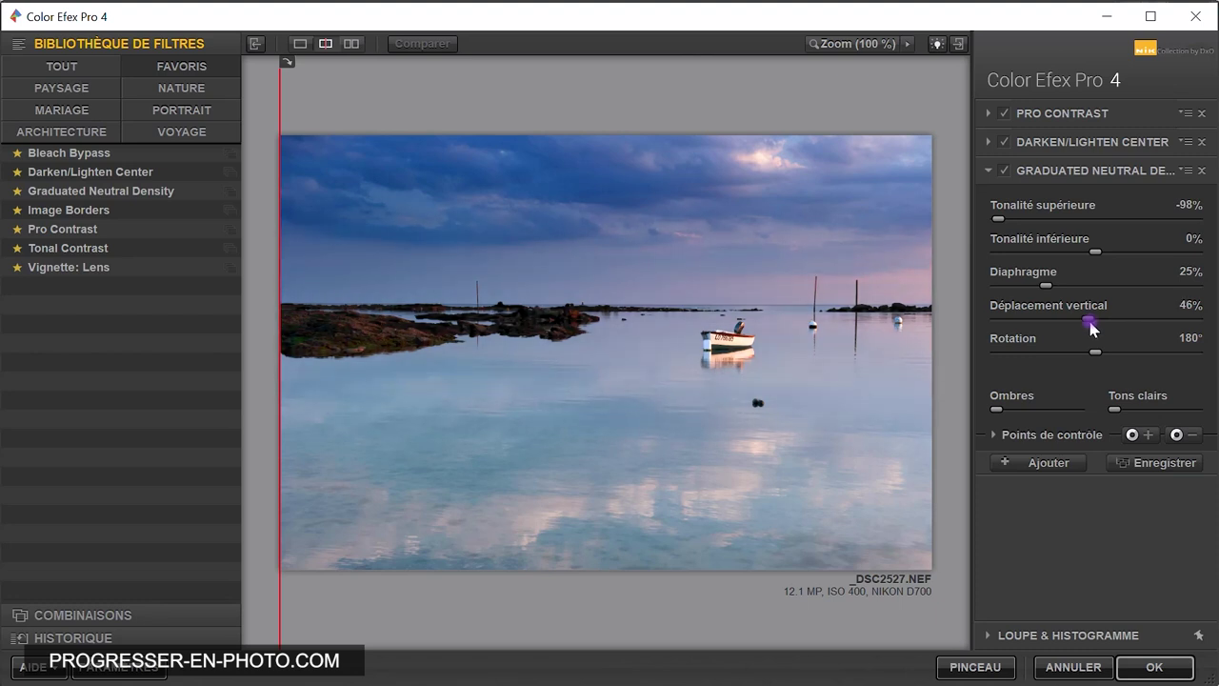
left_click_drag(998, 220, 1054, 220)
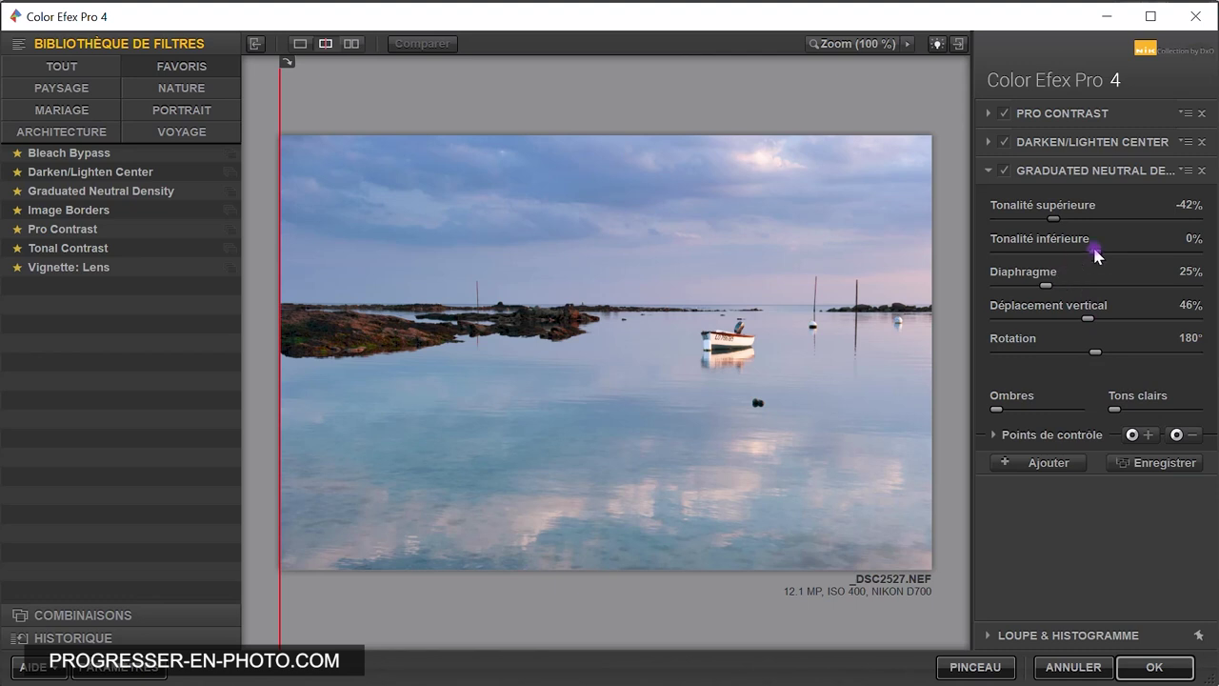
mouse_move(1106, 255)
left_mouse_down()
mouse_move(1121, 250)
mouse_move(1102, 264)
left_mouse_up()
left_click(1002, 435)
mouse_move(279, 325)
left_mouse_down()
mouse_move(527, 376)
mouse_move(253, 414)
mouse_move(939, 410)
mouse_move(389, 409)
mouse_move(528, 386)
left_mouse_up()
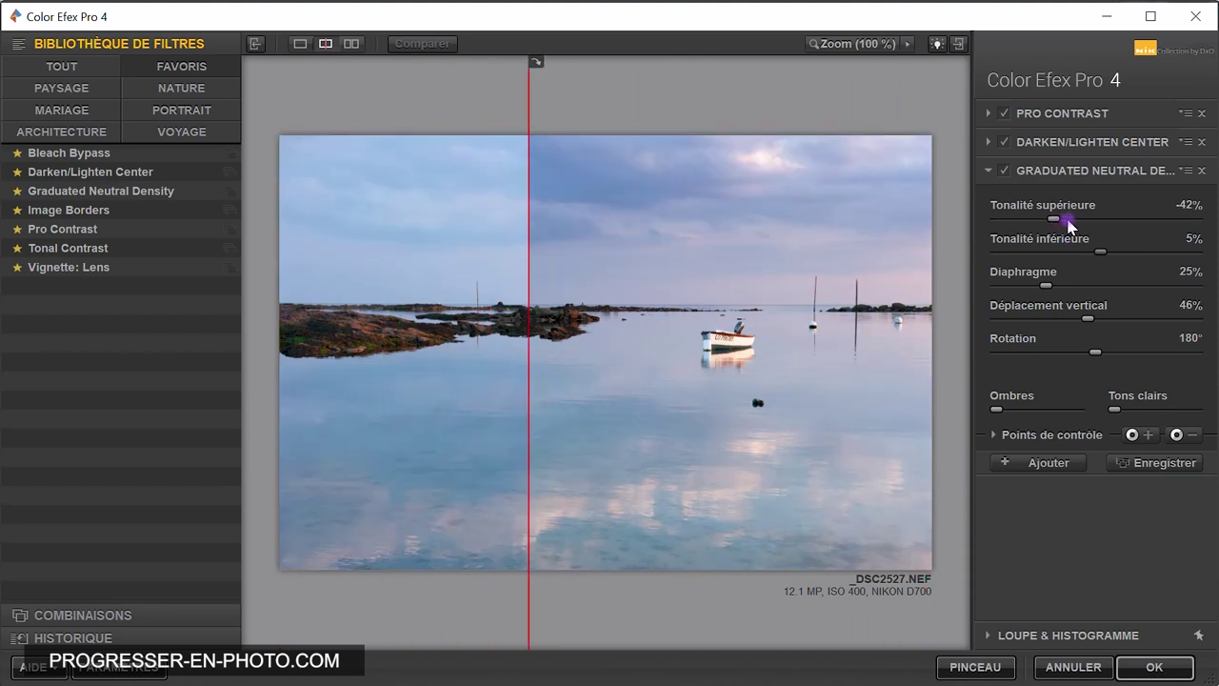
- Settle the sky darkening at -25%, compare with the original, and return the result to Photoshop
left_click_drag(1054, 218, 1071, 222)
mouse_move(526, 340)
left_mouse_down()
mouse_move(250, 399)
mouse_move(914, 388)
mouse_move(321, 436)
mouse_move(702, 408)
mouse_move(233, 460)
mouse_move(651, 438)
left_mouse_up()
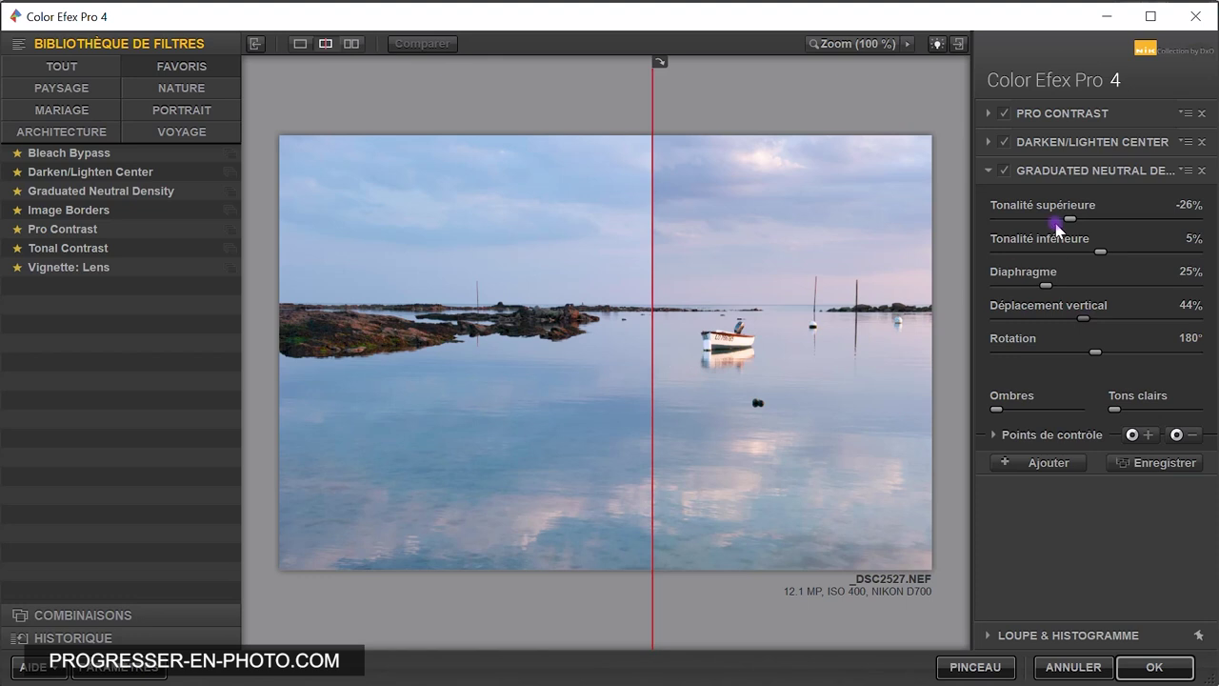
left_click_drag(1055, 220, 1013, 219)
left_click_drag(1086, 318, 1079, 318)
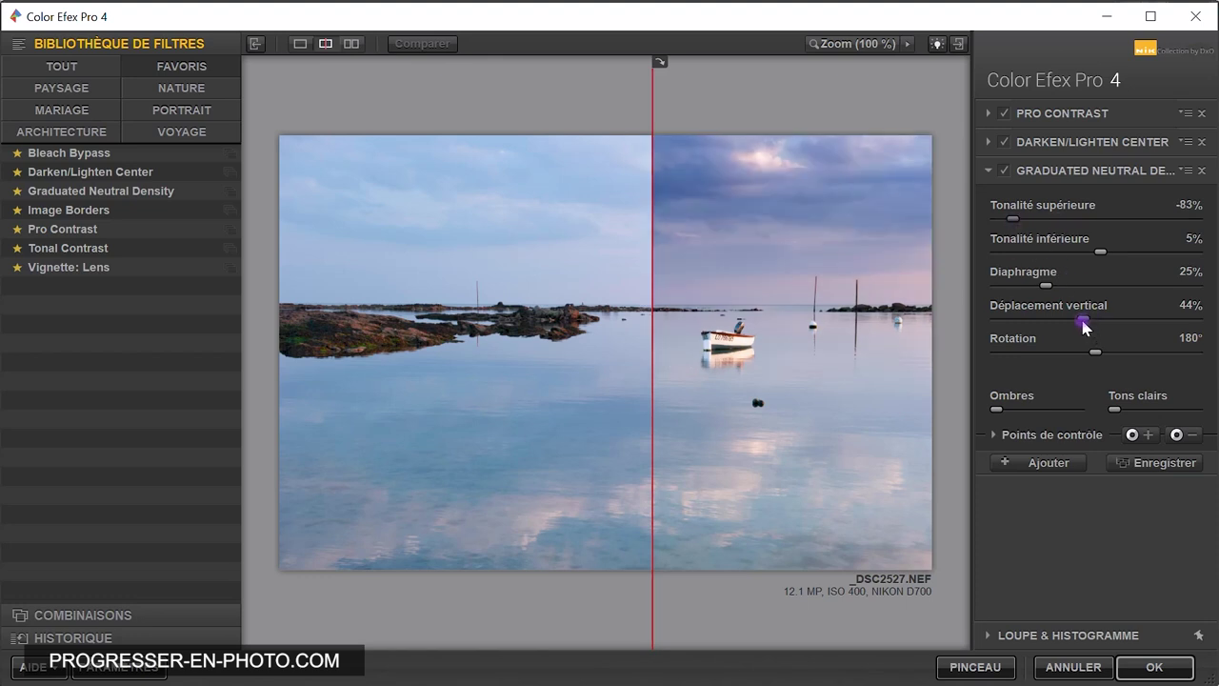
left_click_drag(1013, 219, 1058, 219)
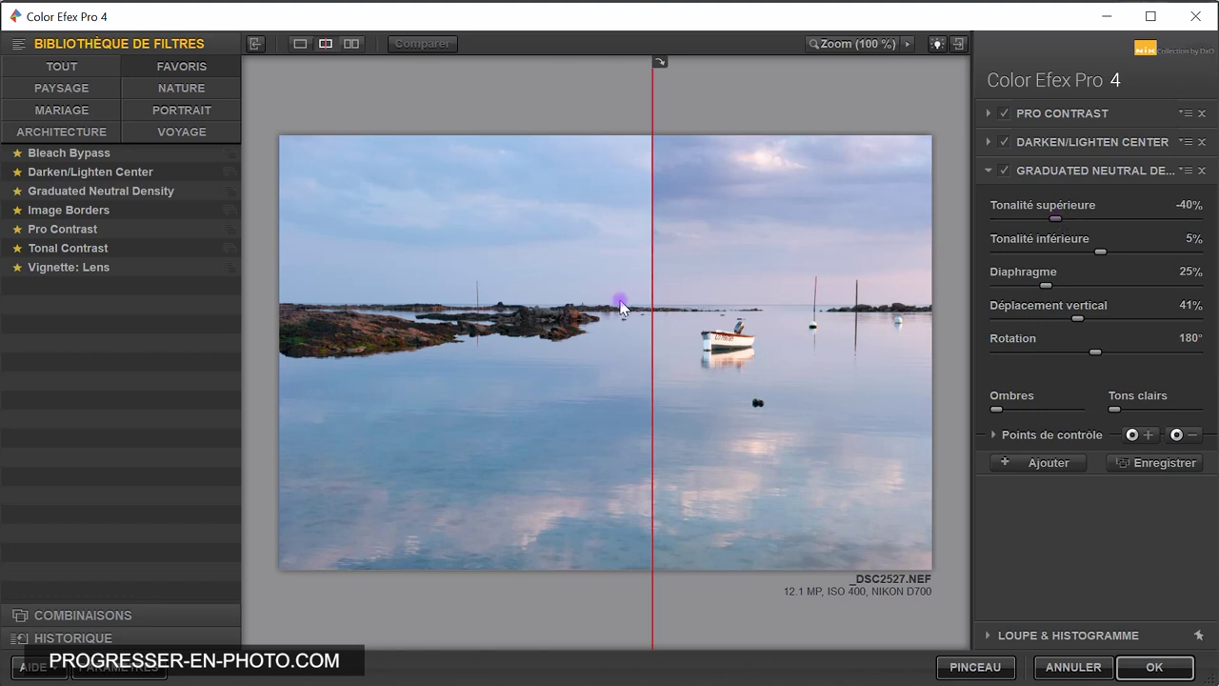
mouse_move(651, 302)
left_mouse_down()
mouse_move(221, 378)
mouse_move(879, 356)
mouse_move(280, 422)
mouse_move(451, 410)
left_mouse_up()
left_click_drag(1056, 218, 1071, 218)
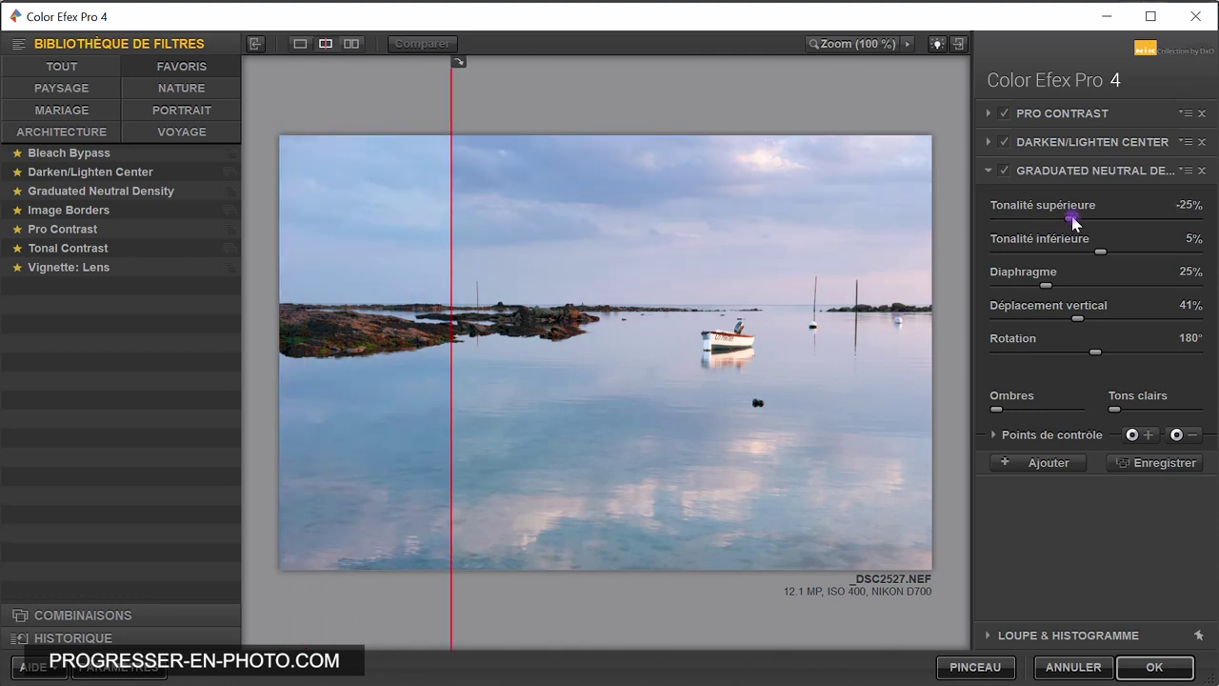
mouse_move(449, 347)
left_mouse_down()
mouse_move(931, 367)
mouse_move(196, 441)
mouse_move(592, 422)
left_mouse_up()
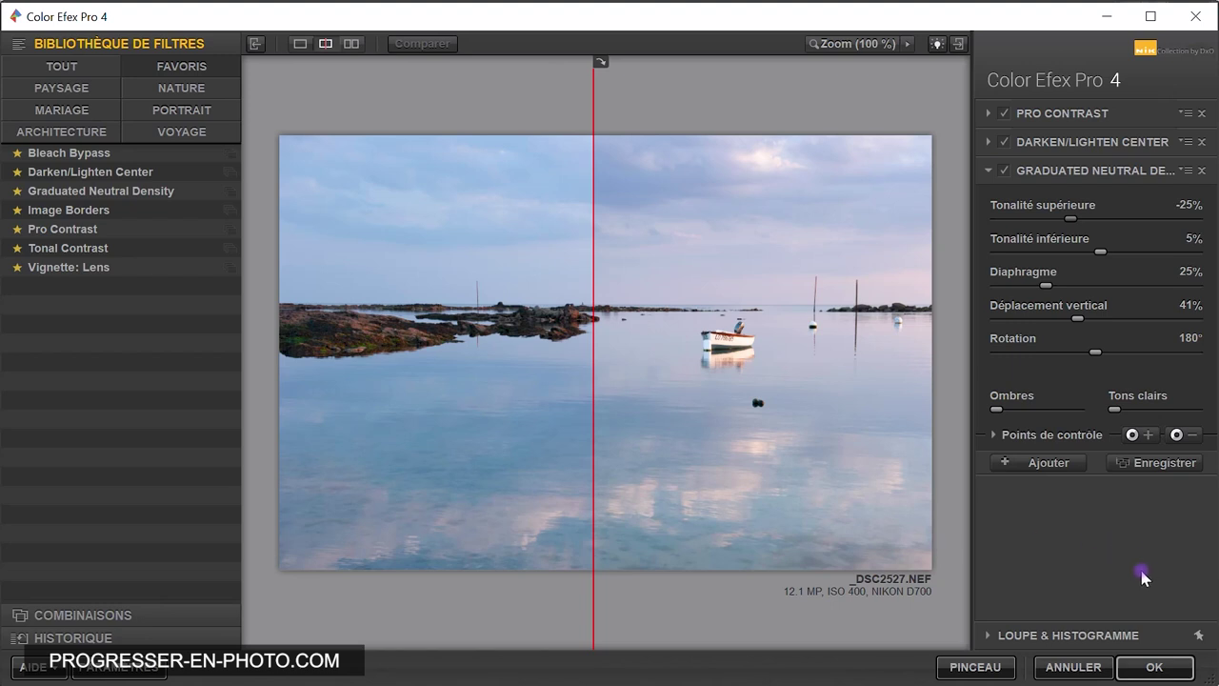
left_click(1158, 669)
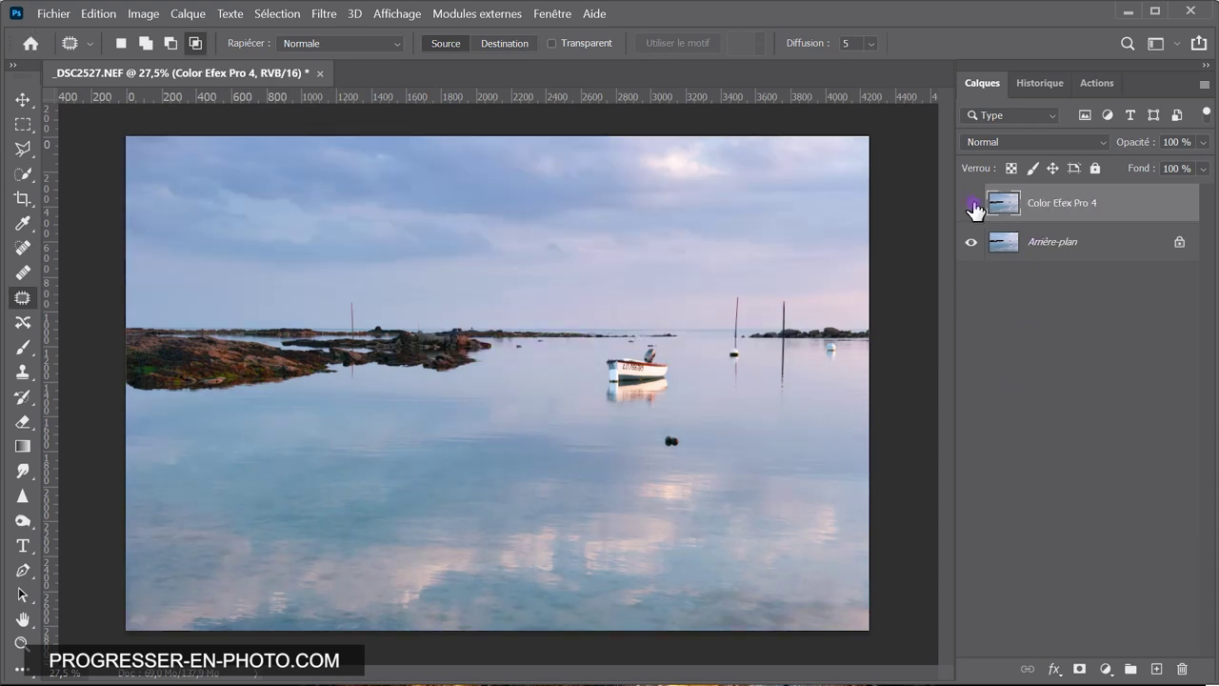
- Toggle the Color Efex Pro 4 layer to compare, then set its opacity to 89%
left_click(972, 203)
left_click(972, 203)
left_click(1206, 142)
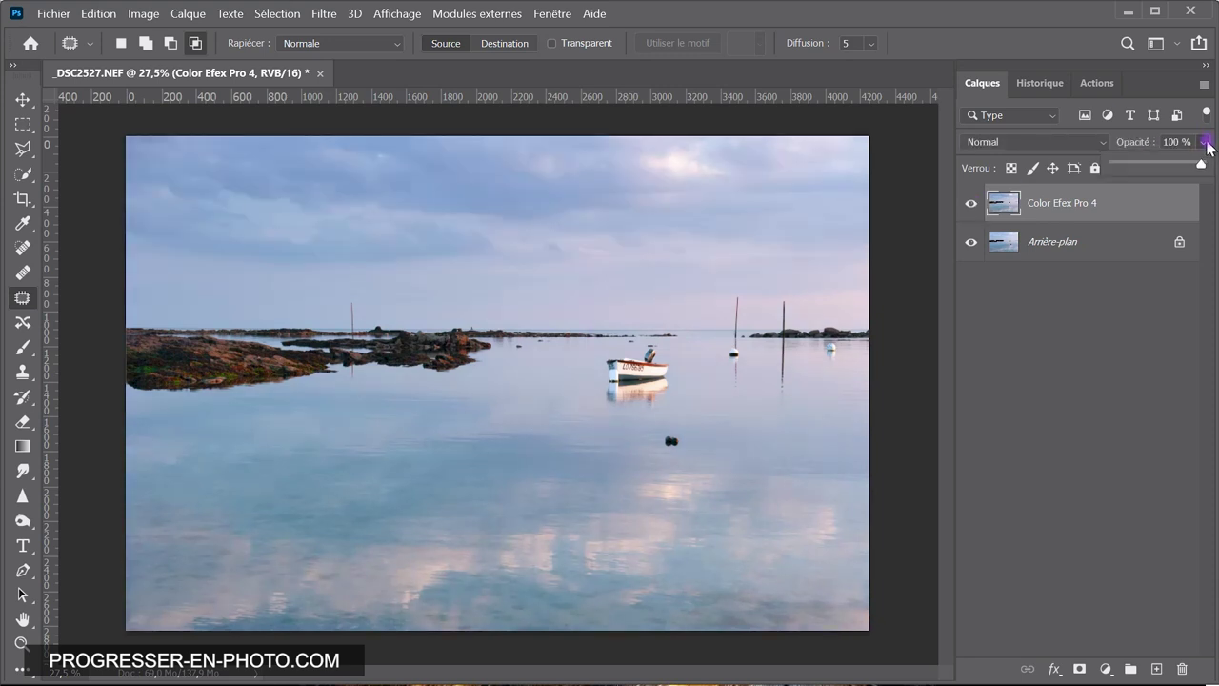
left_click(1155, 166)
left_click_drag(1153, 170, 1195, 168)
left_click(1089, 218)
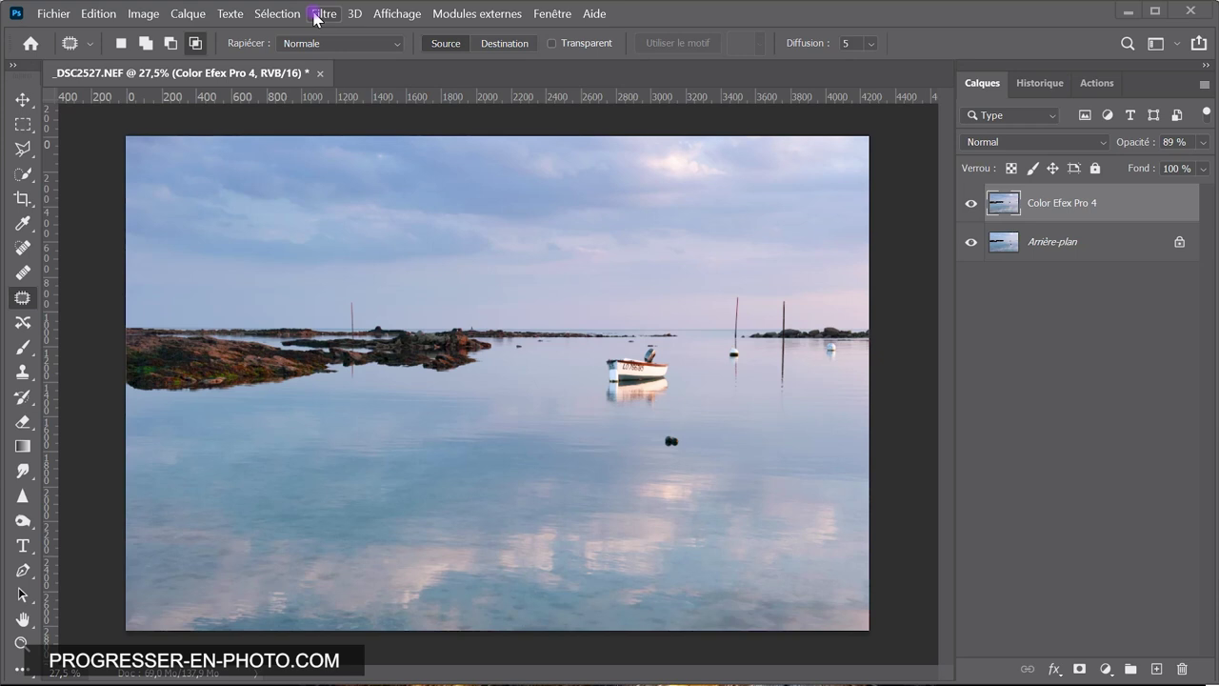
- Launch Viveza 2 on the seaside photo from Filter > Nik Collection
left_click(317, 14)
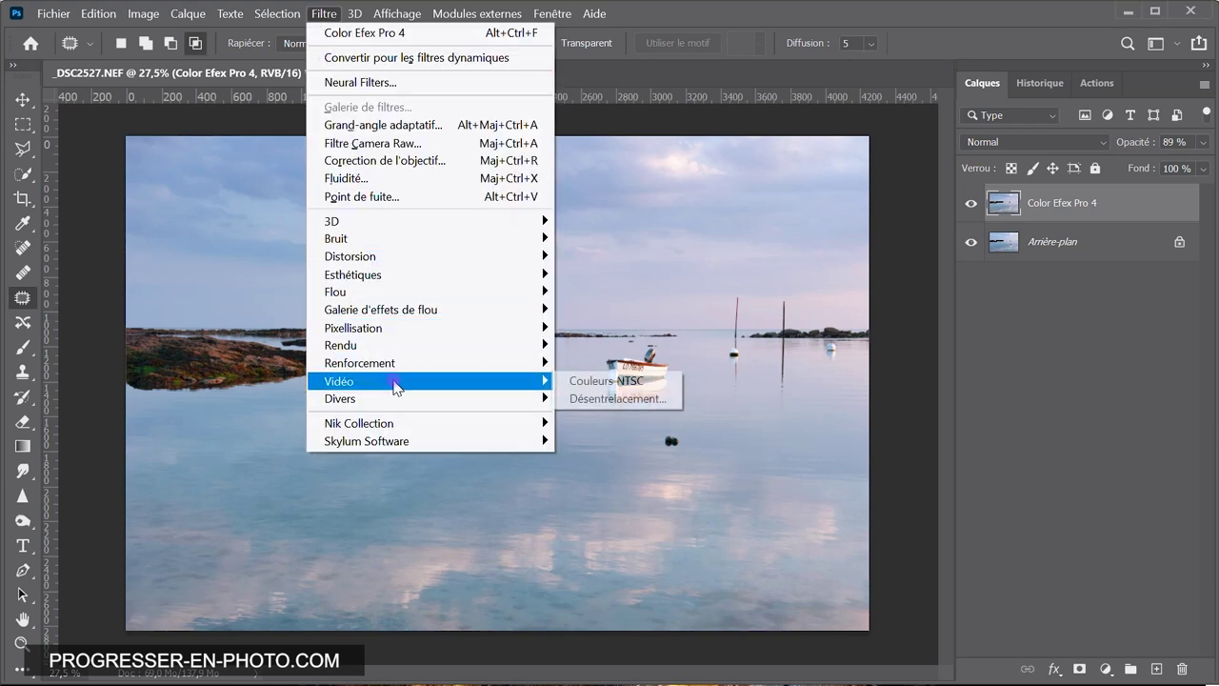
mouse_move(359, 423)
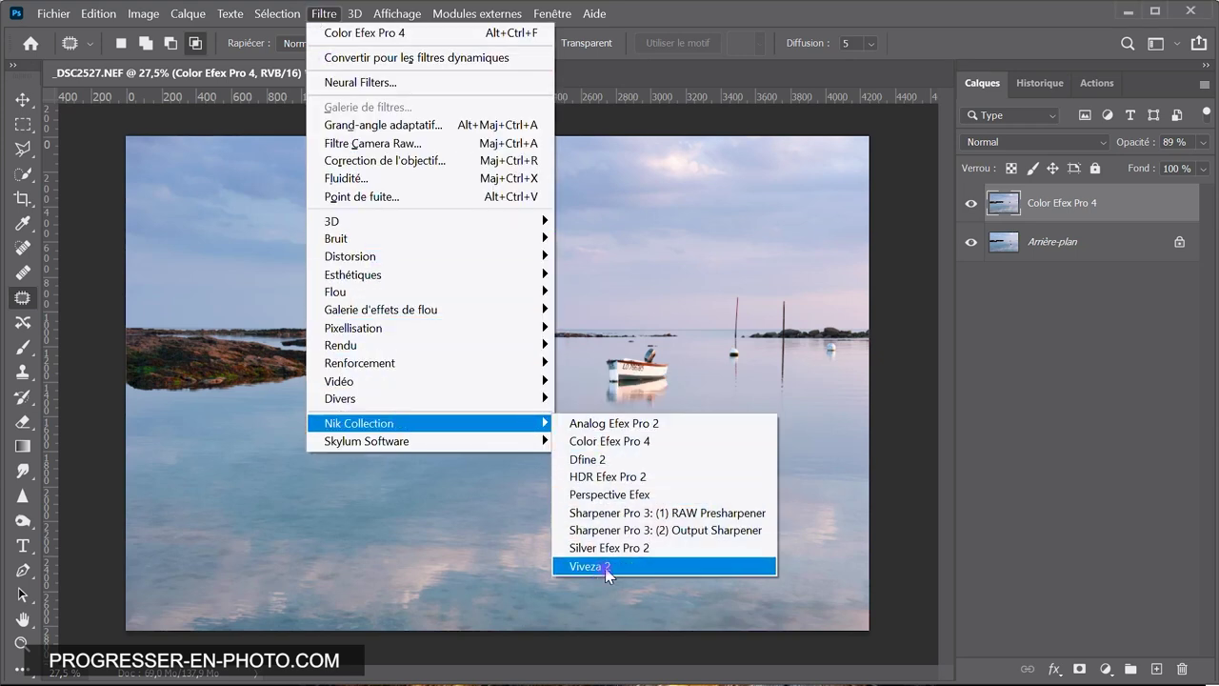
left_click(605, 566)
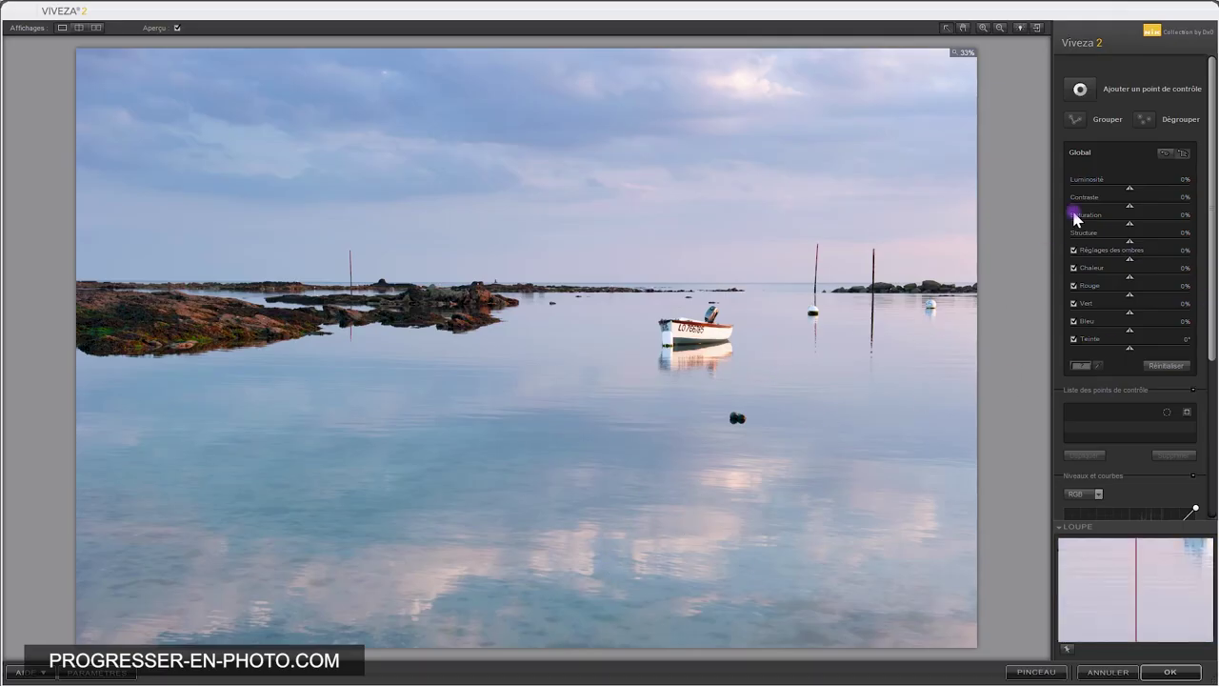
- Place a tight control point on the left rocks, raising brightness 11% and shadows 13%
left_click(1079, 91)
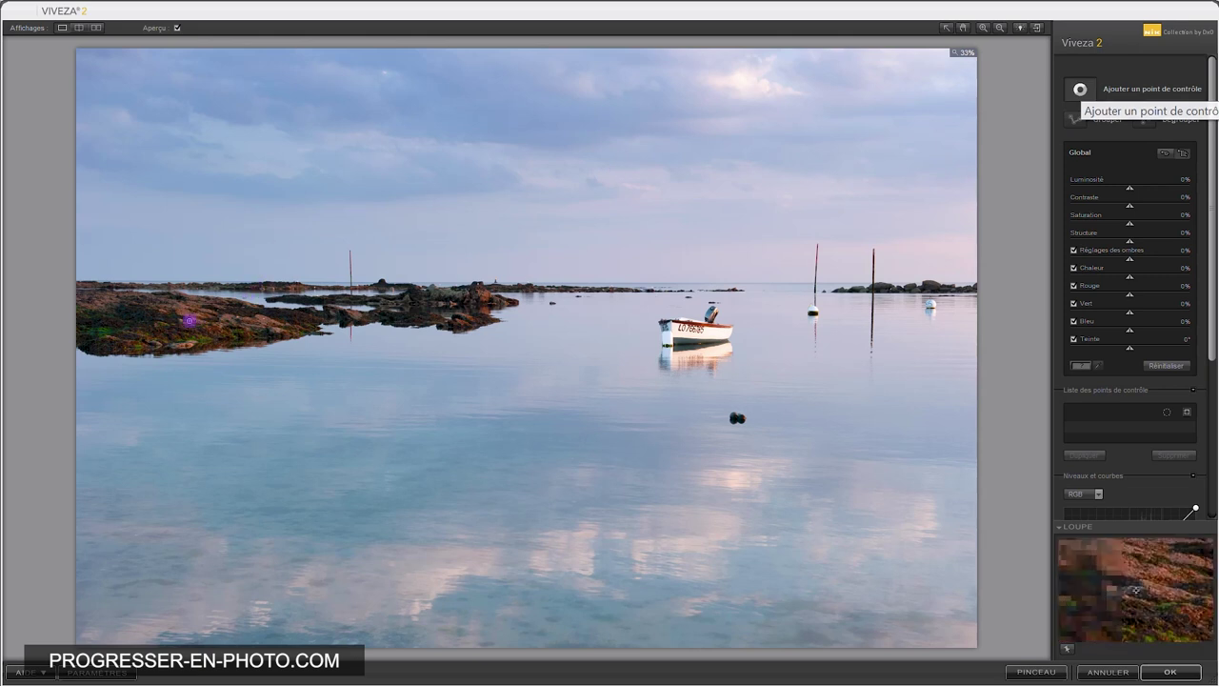
left_click(191, 321)
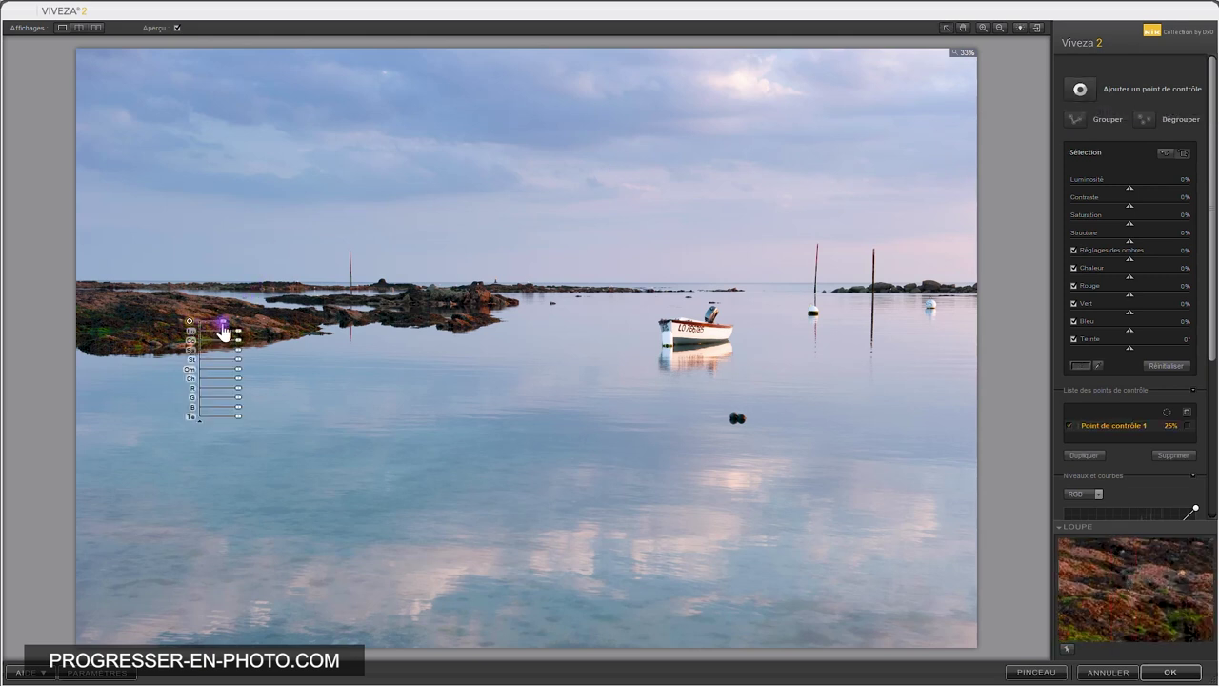
left_click_drag(219, 326, 224, 328)
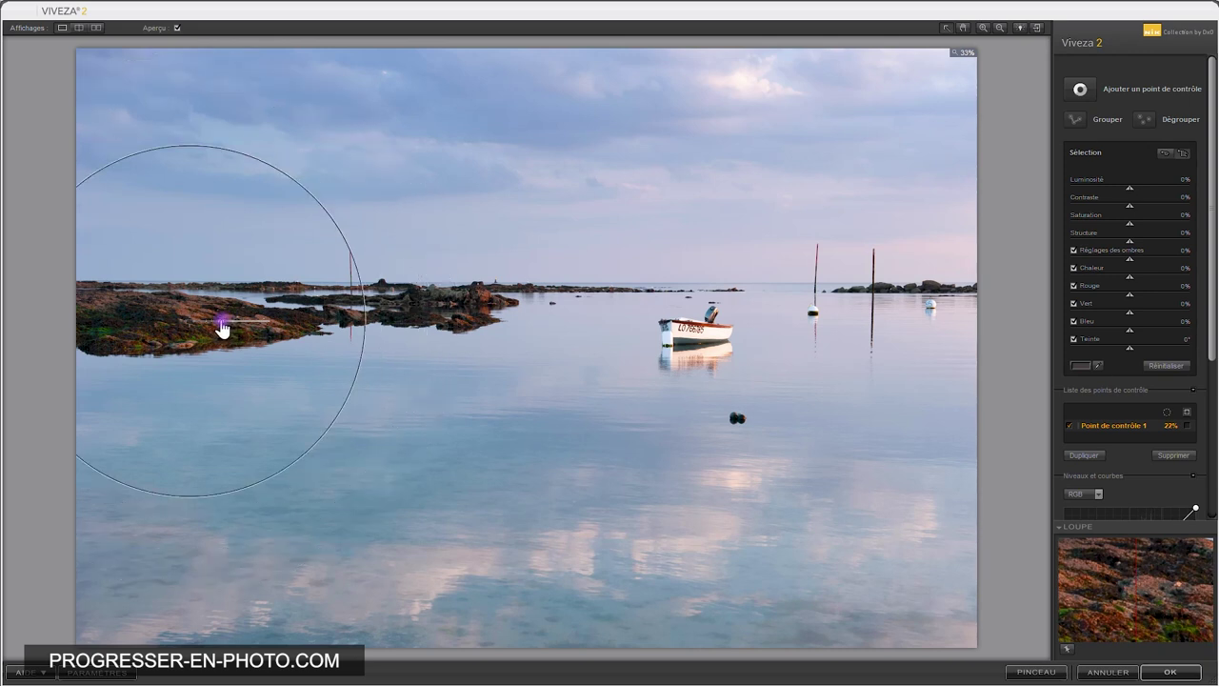
left_click_drag(223, 329, 221, 326)
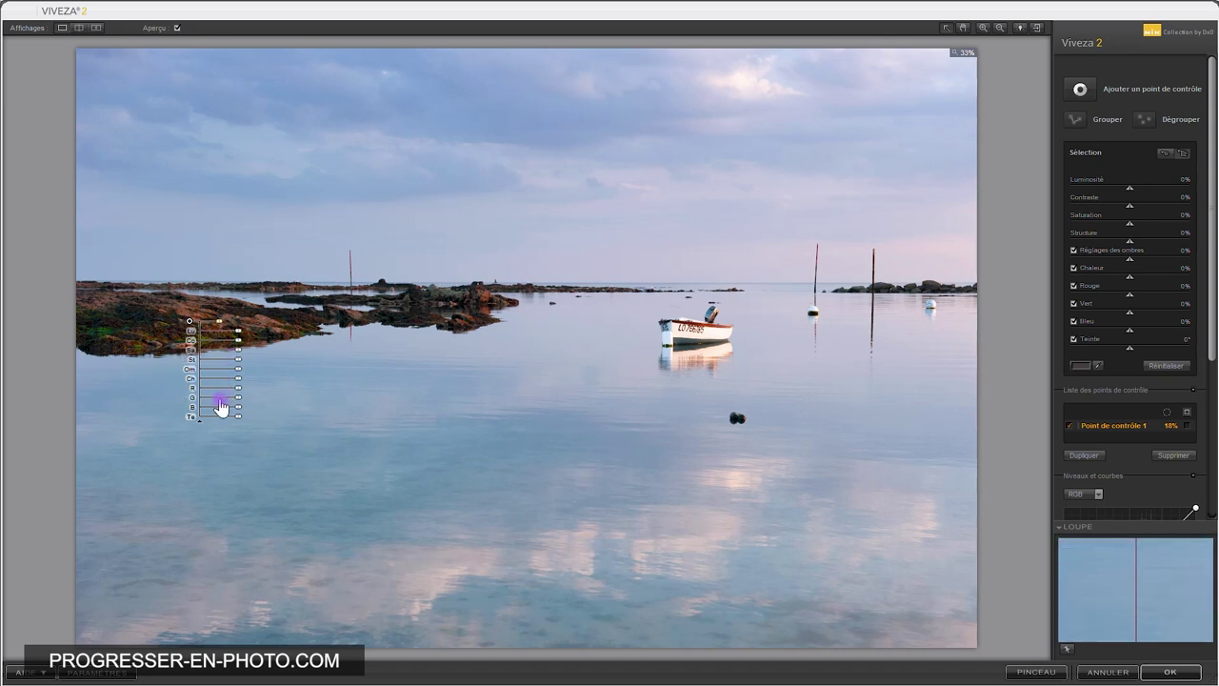
left_click_drag(238, 332, 244, 336)
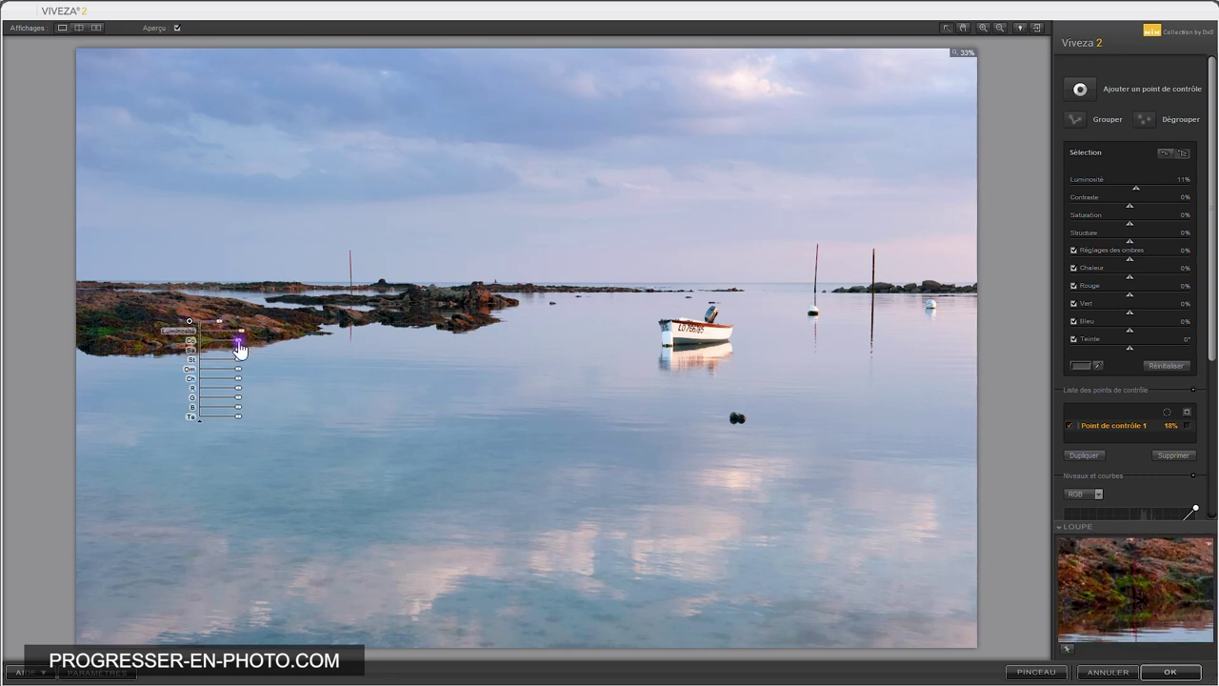
left_click(250, 370)
left_click_drag(251, 373, 244, 379)
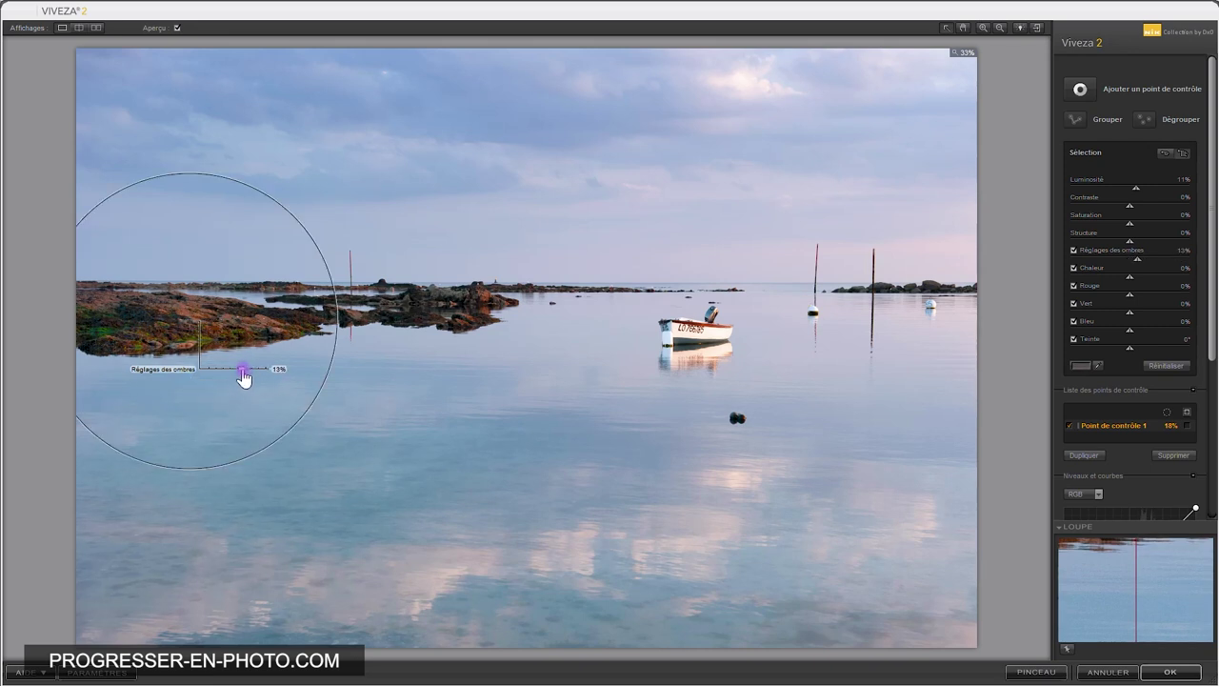
left_click_drag(244, 378, 243, 378)
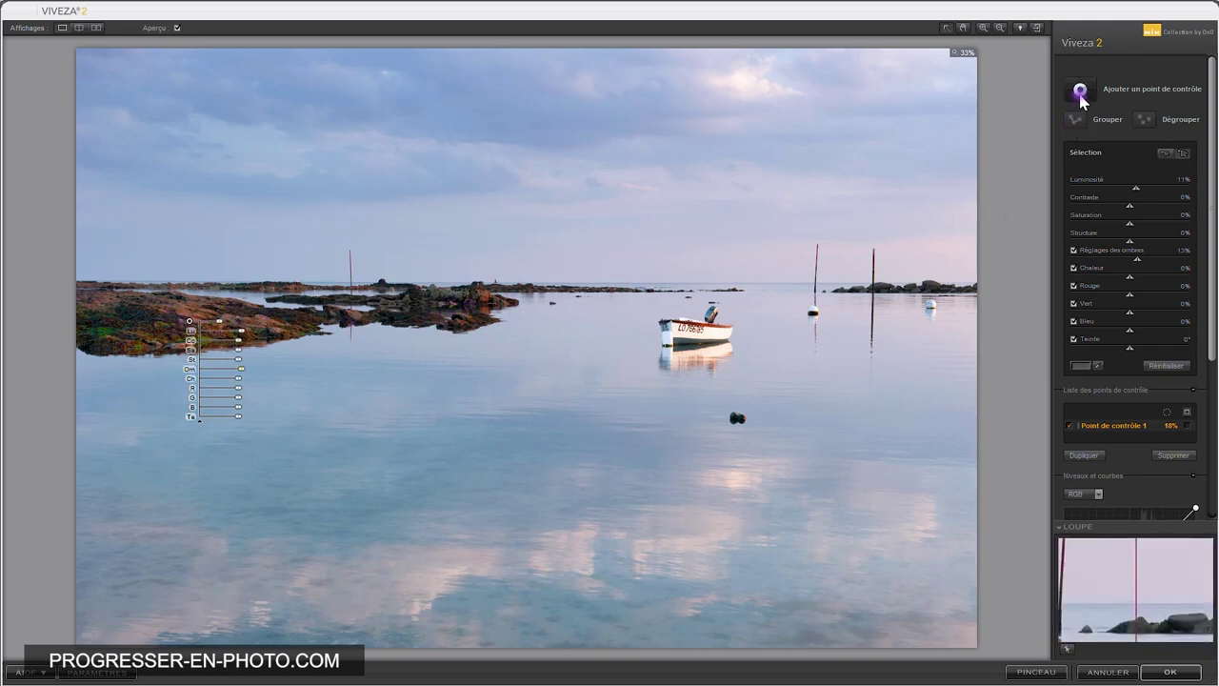
- Add a smaller second control point on the white boat with warmth raised to 24%
left_click(1080, 91)
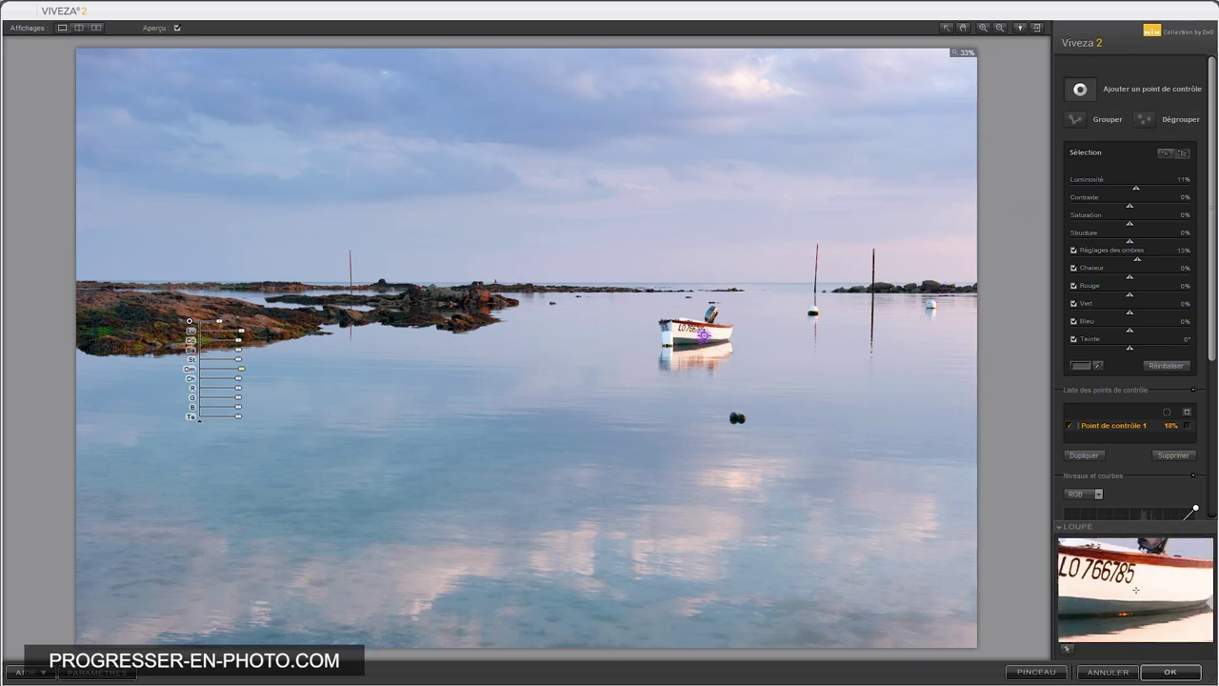
left_click(704, 336)
left_click_drag(729, 345, 731, 346)
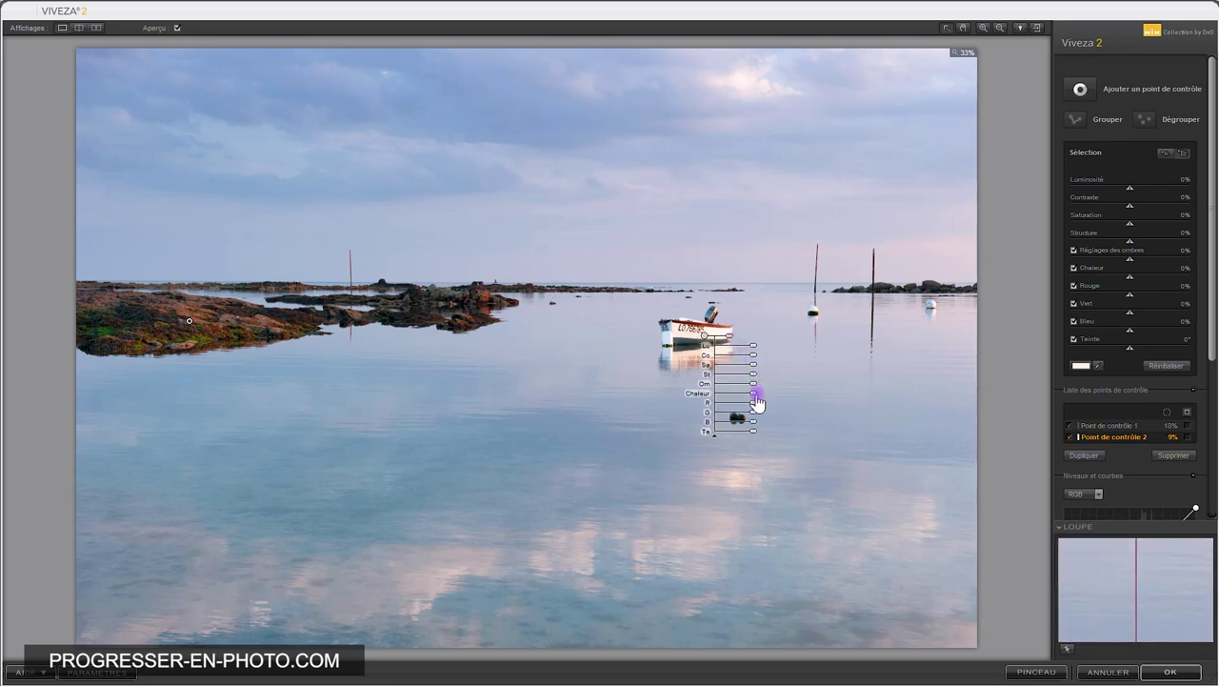
left_click_drag(754, 393, 768, 393)
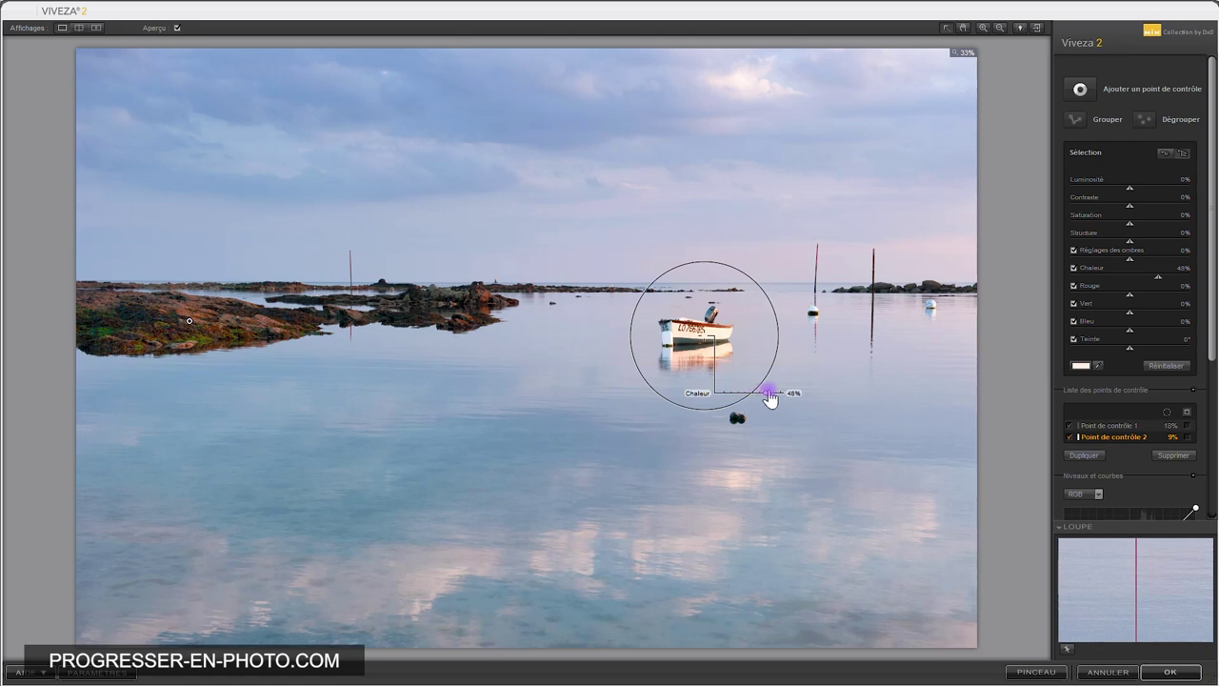
left_click_drag(762, 394, 762, 394)
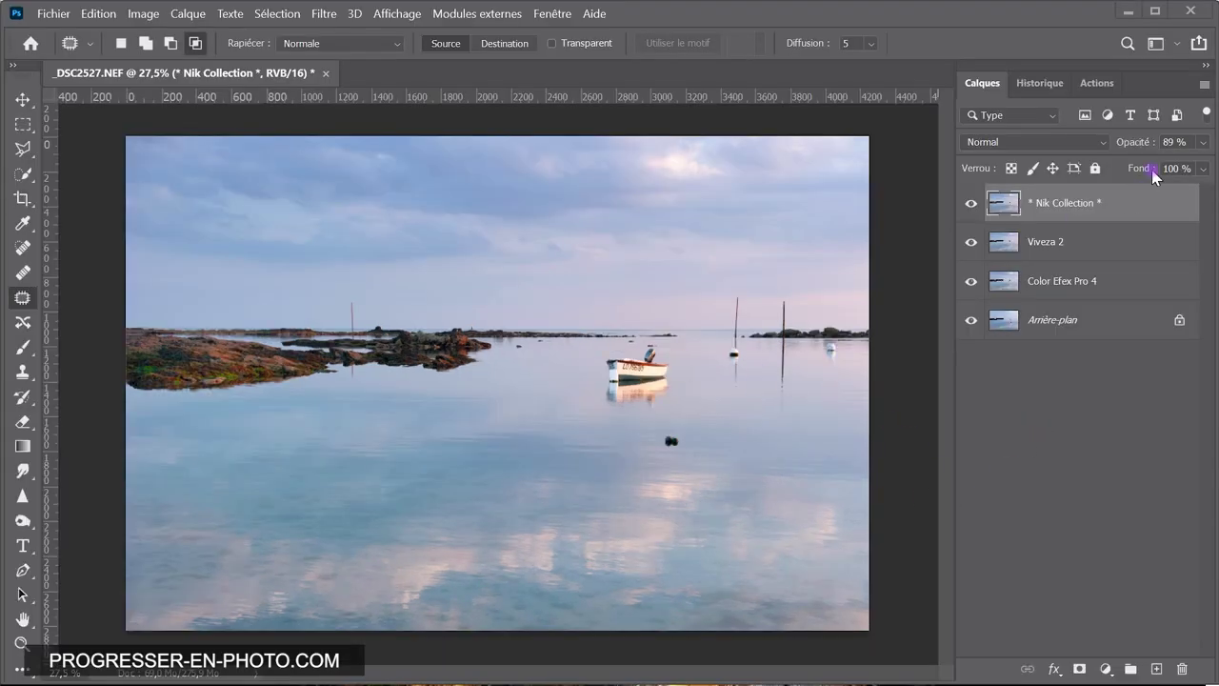
- Raise the top Nik Collection layer to 100% opacity and flatten the image via Calque
left_click(1205, 144)
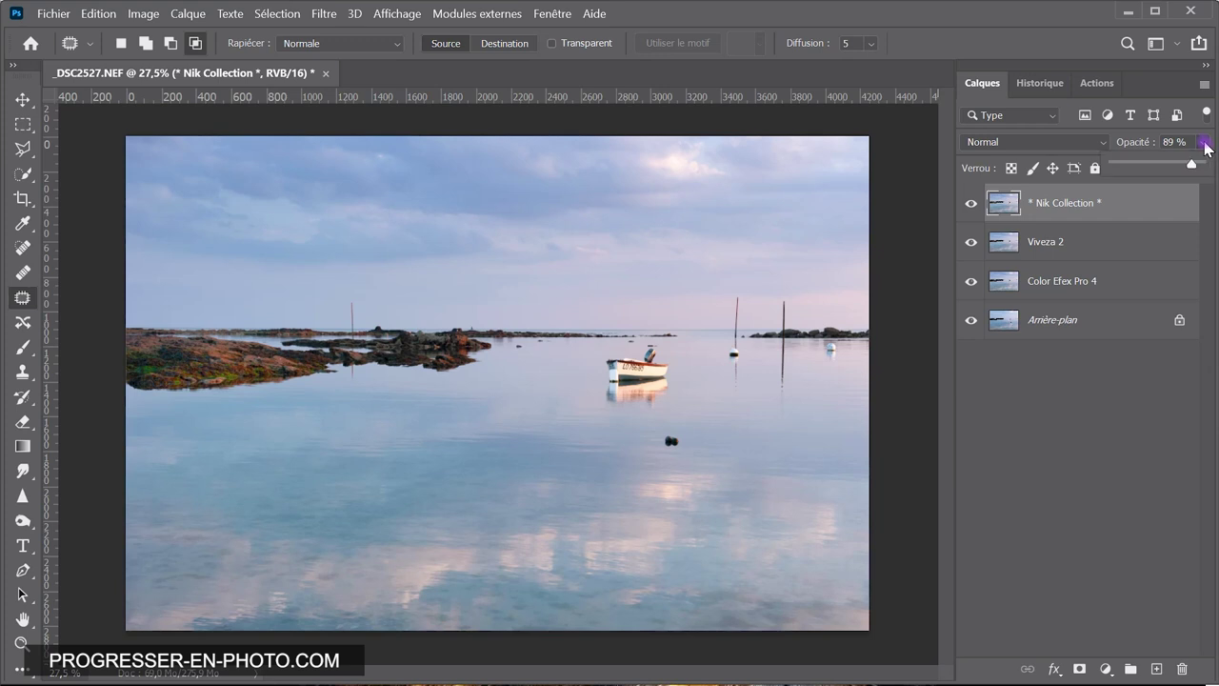
left_click_drag(1201, 169, 1215, 165)
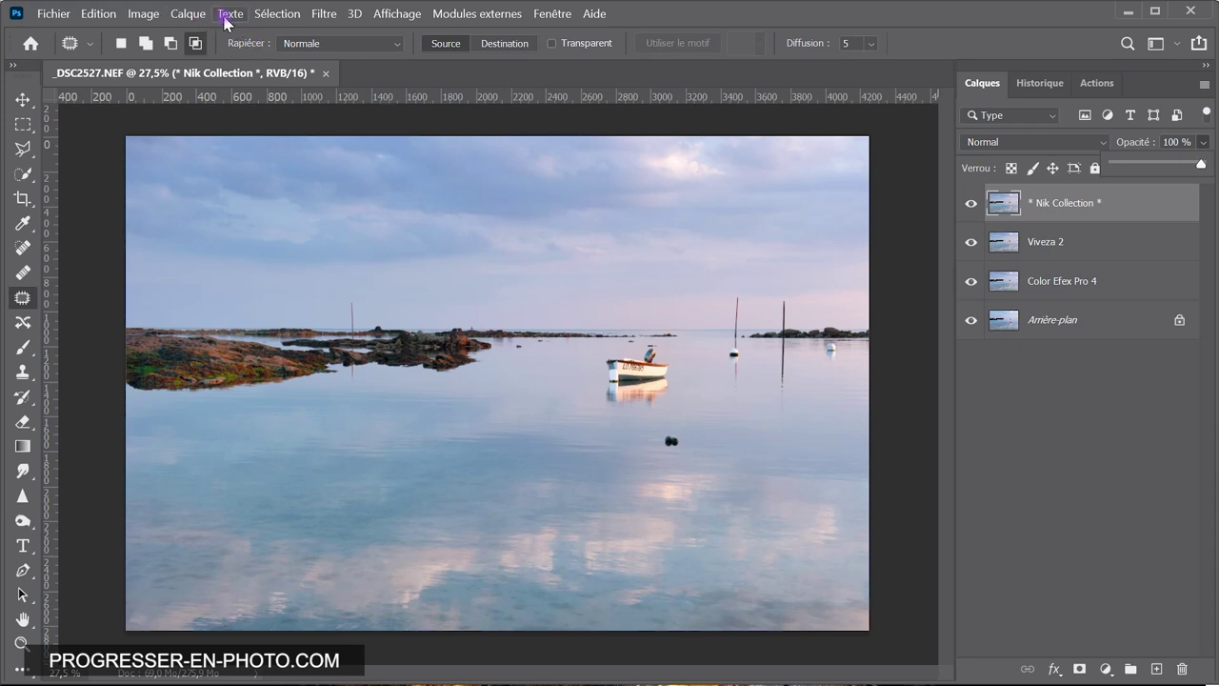
left_click(183, 15)
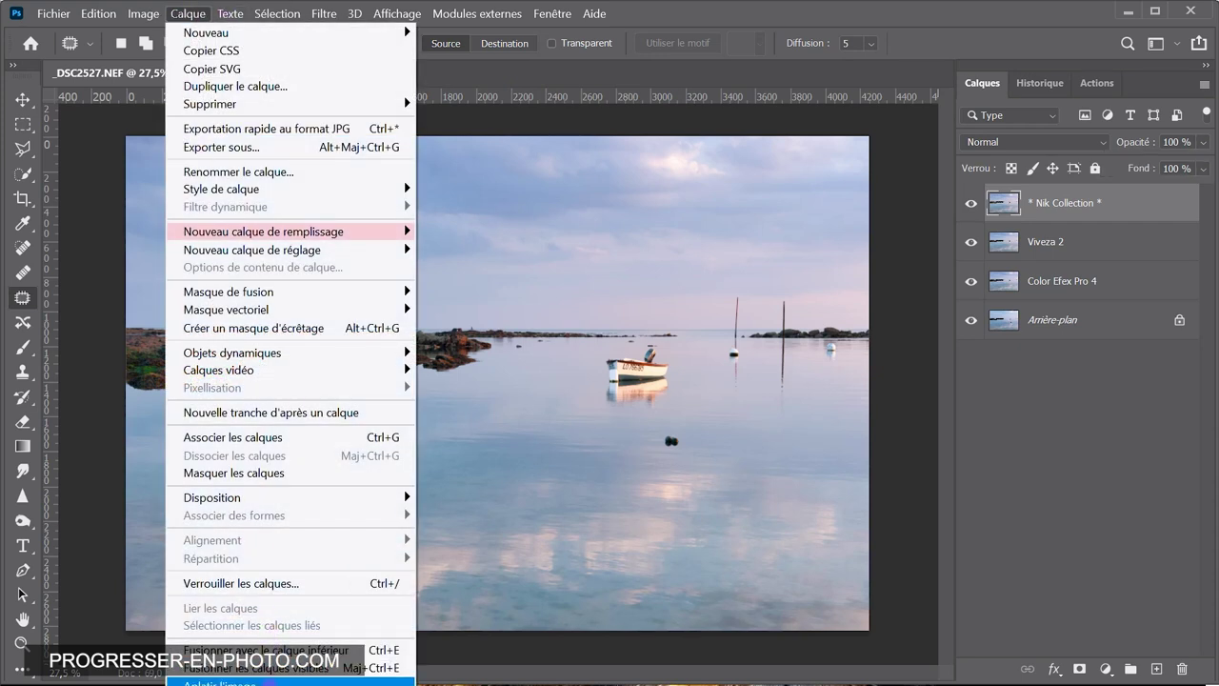
left_click(267, 680)
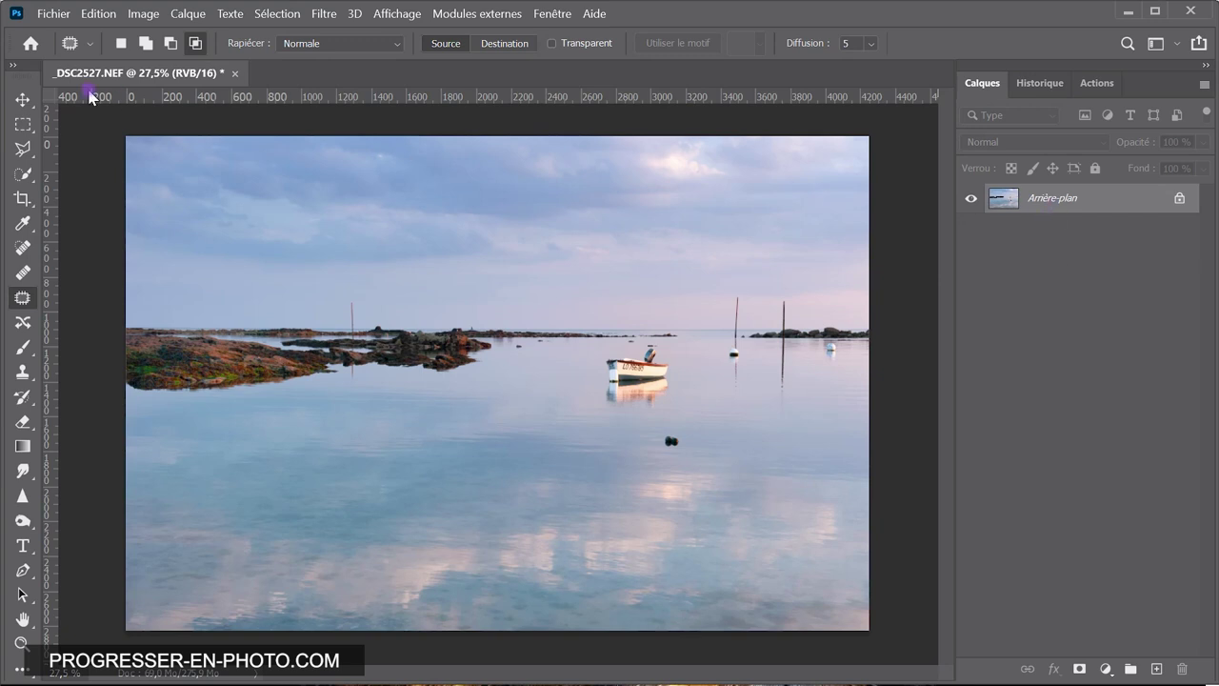
- Check the File menu without choosing anything, then open the Filtre menu toward Perspective Efex
left_click(51, 14)
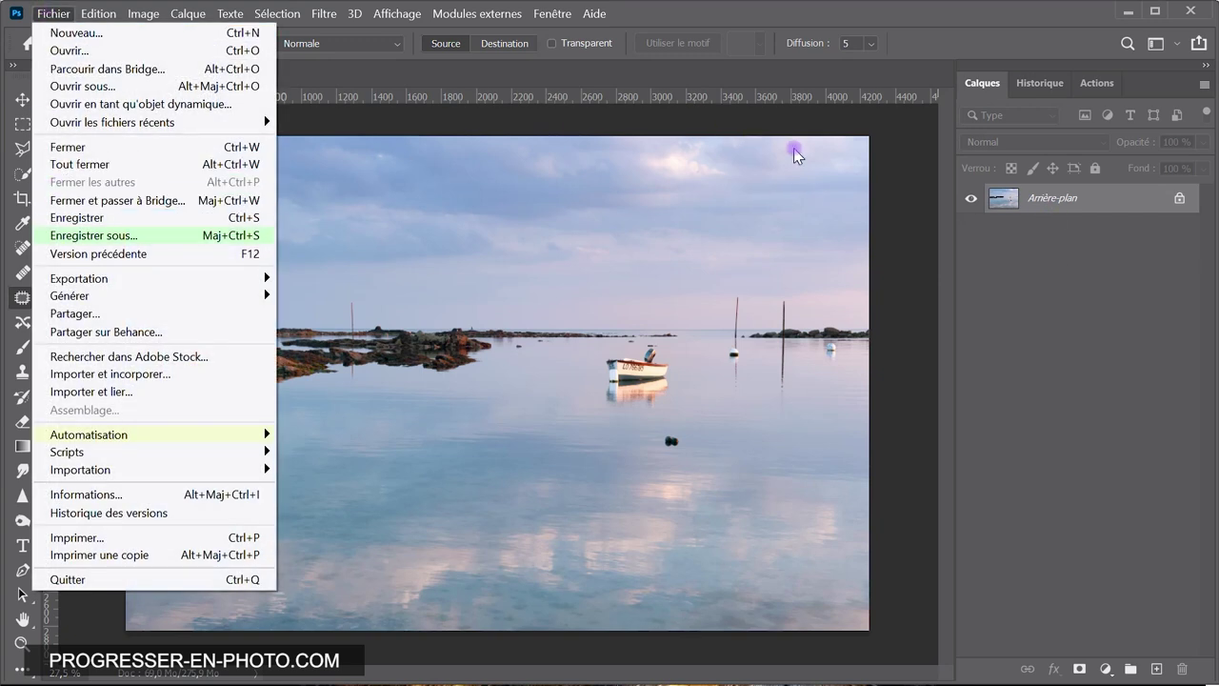
left_click(1032, 272)
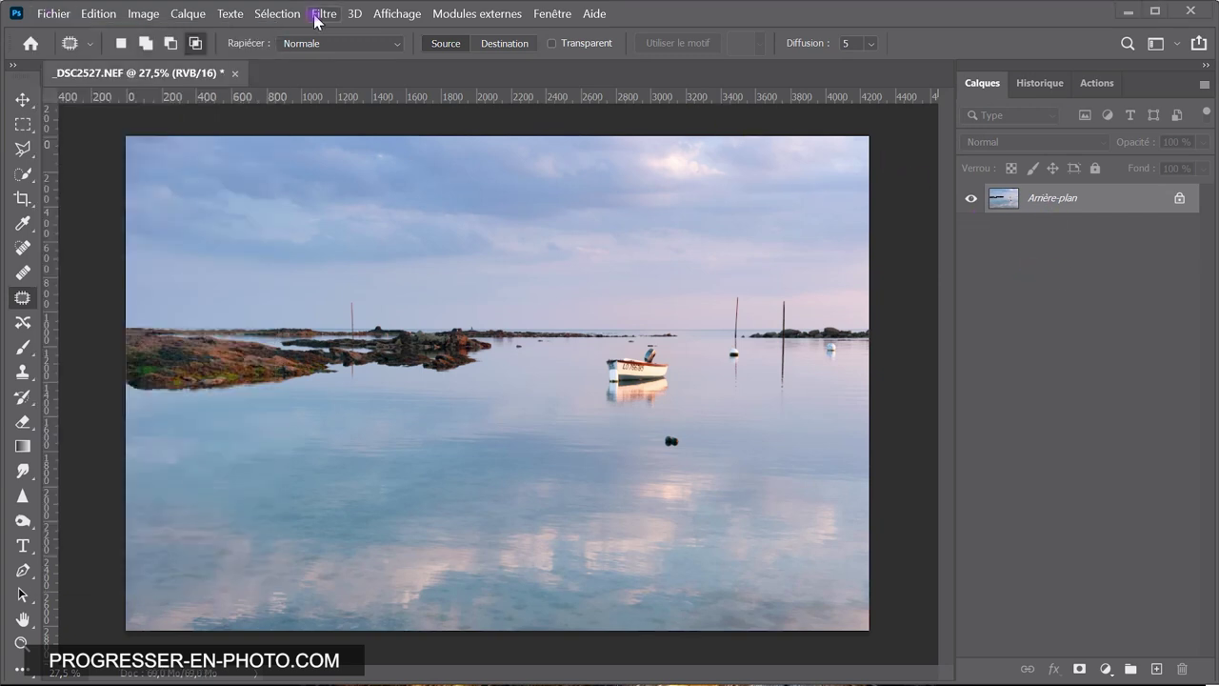
left_click(324, 13)
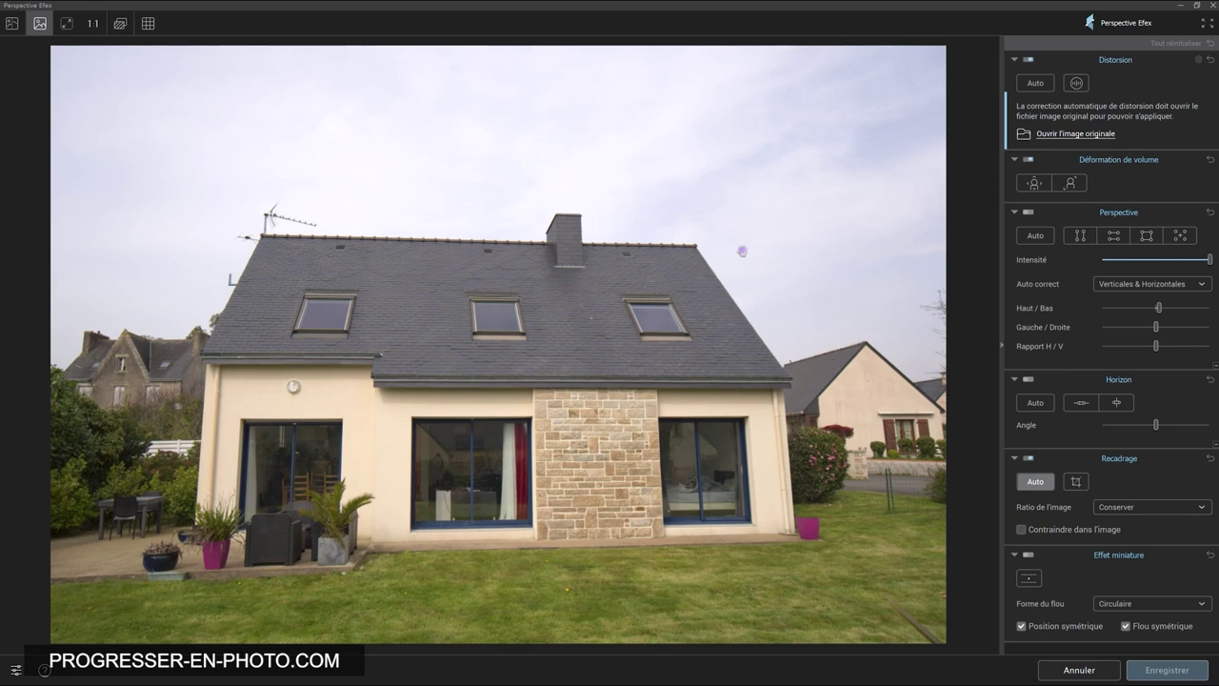
- Overlay a grid and straighten the house walls with Perspective Auto, tweaking the Haut/Bas slider
left_click(150, 24)
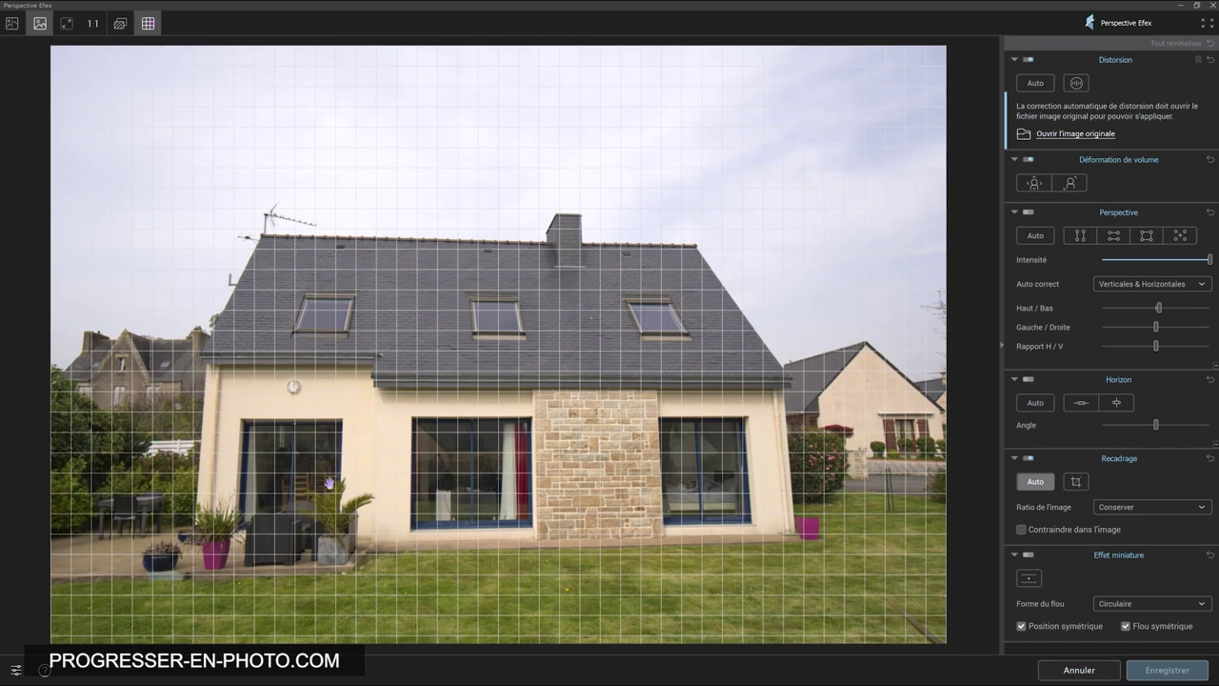
left_click(1041, 238)
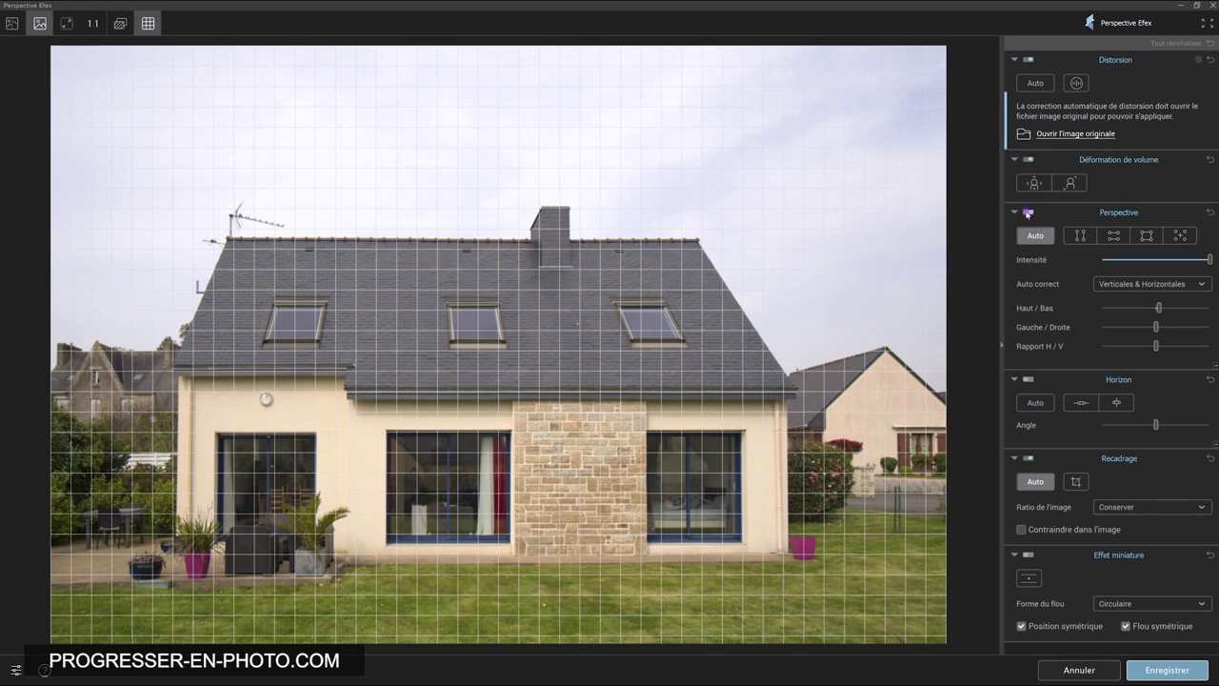
left_click(1027, 214)
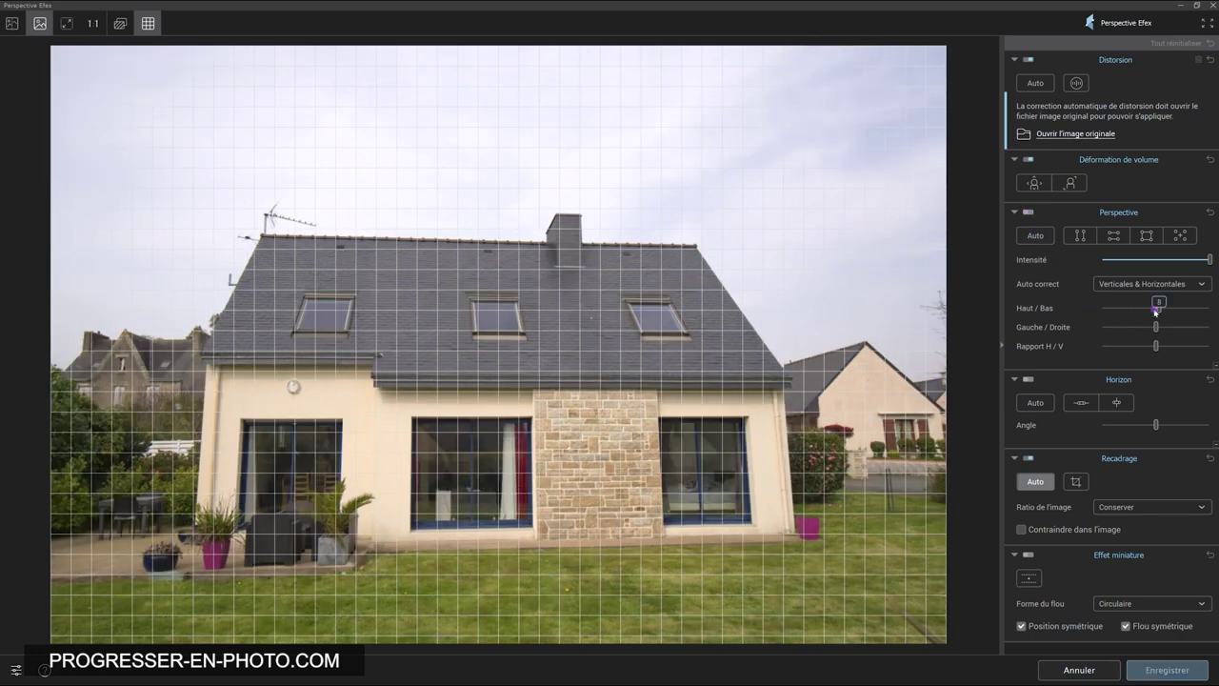
mouse_move(1156, 311)
left_mouse_down()
mouse_move(1170, 313)
mouse_move(1154, 312)
left_mouse_up()
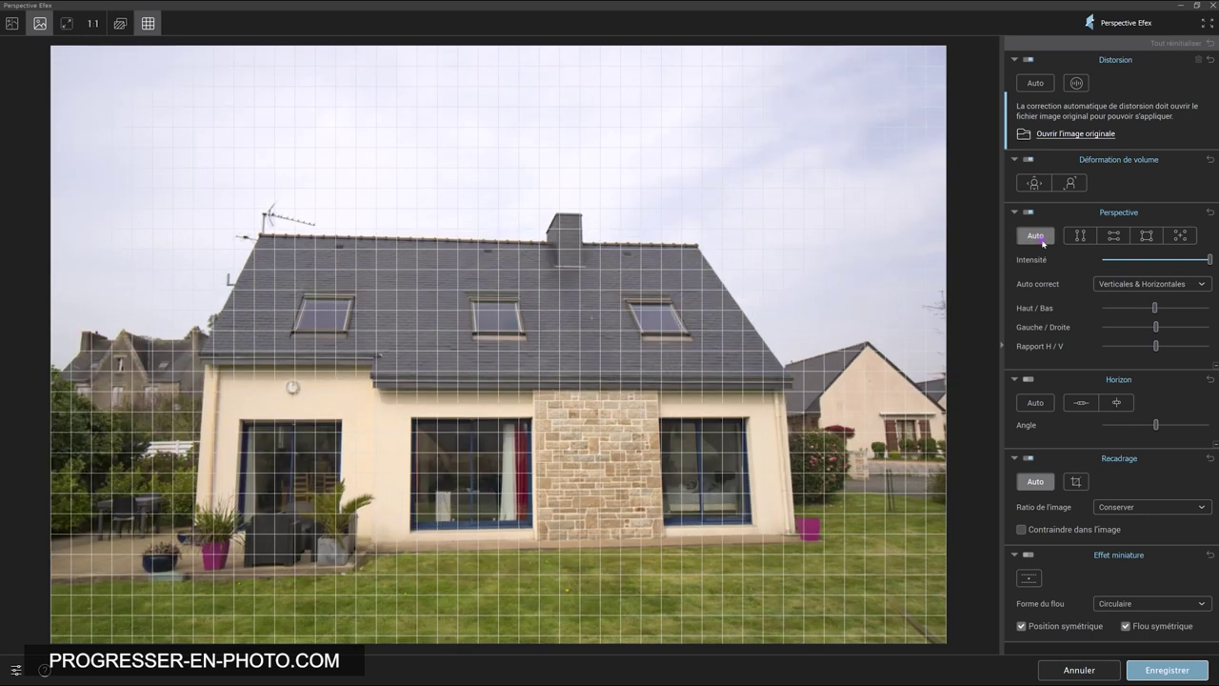
left_click(1035, 236)
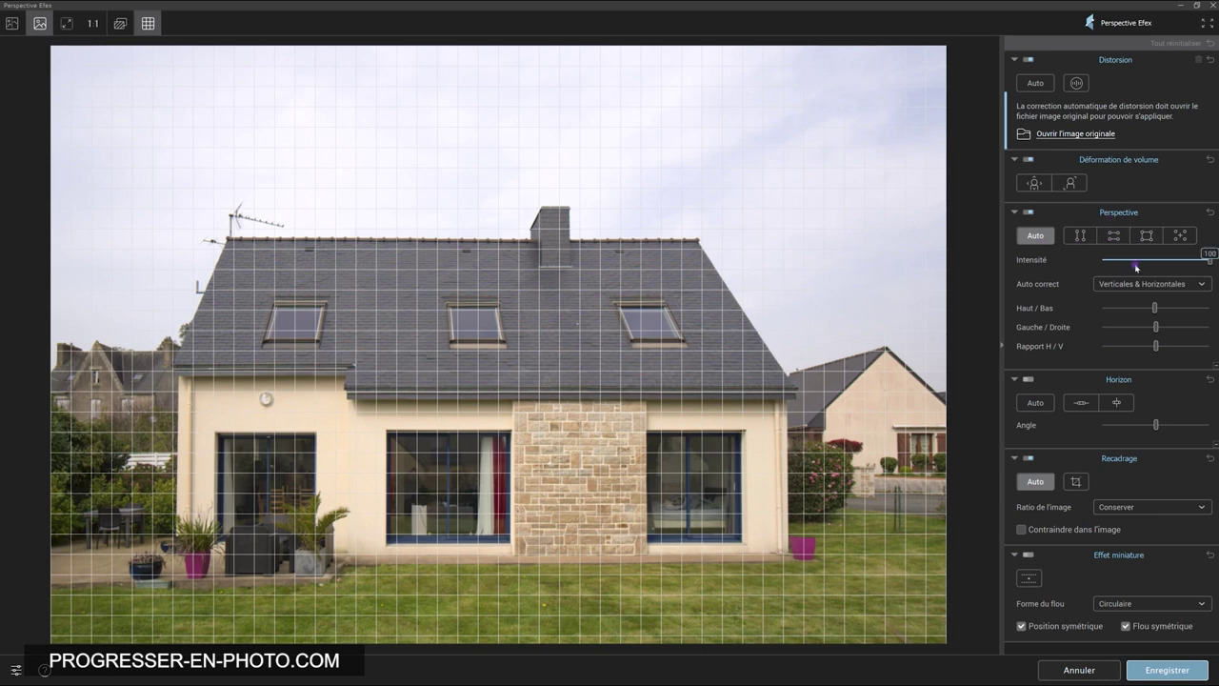
- Apply distortion correction and Horizon Auto to the house, then save back to Photoshop
mouse_move(1154, 307)
left_click(1076, 84)
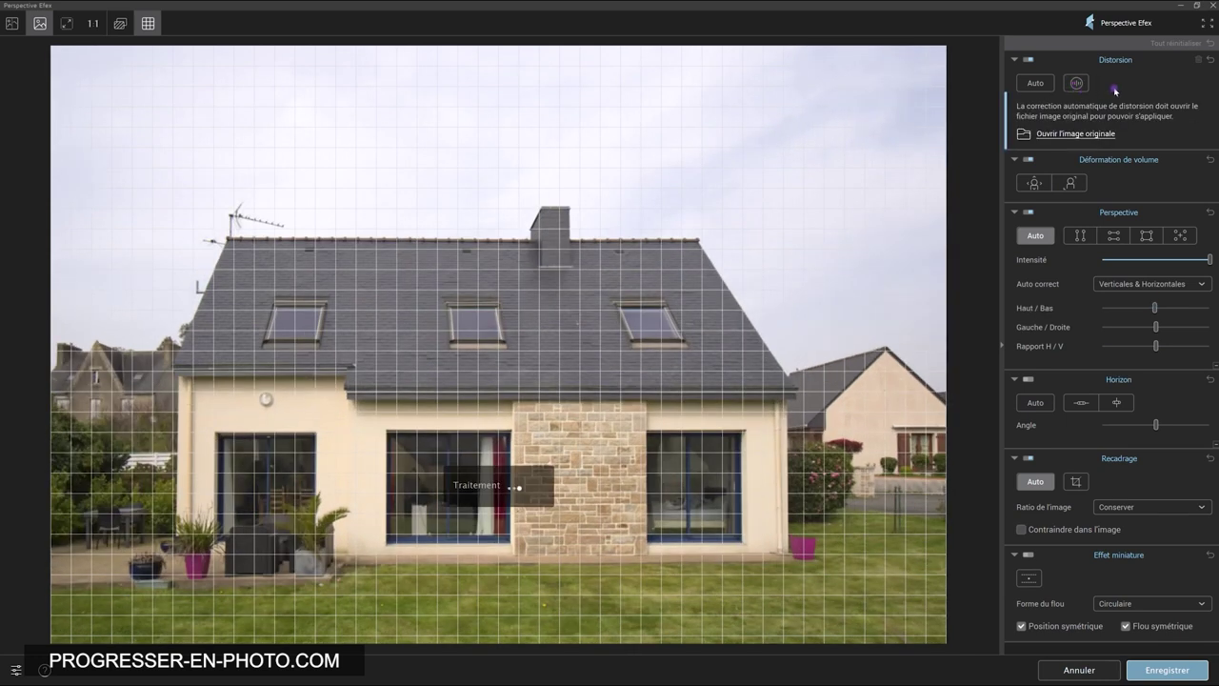
left_click(1041, 404)
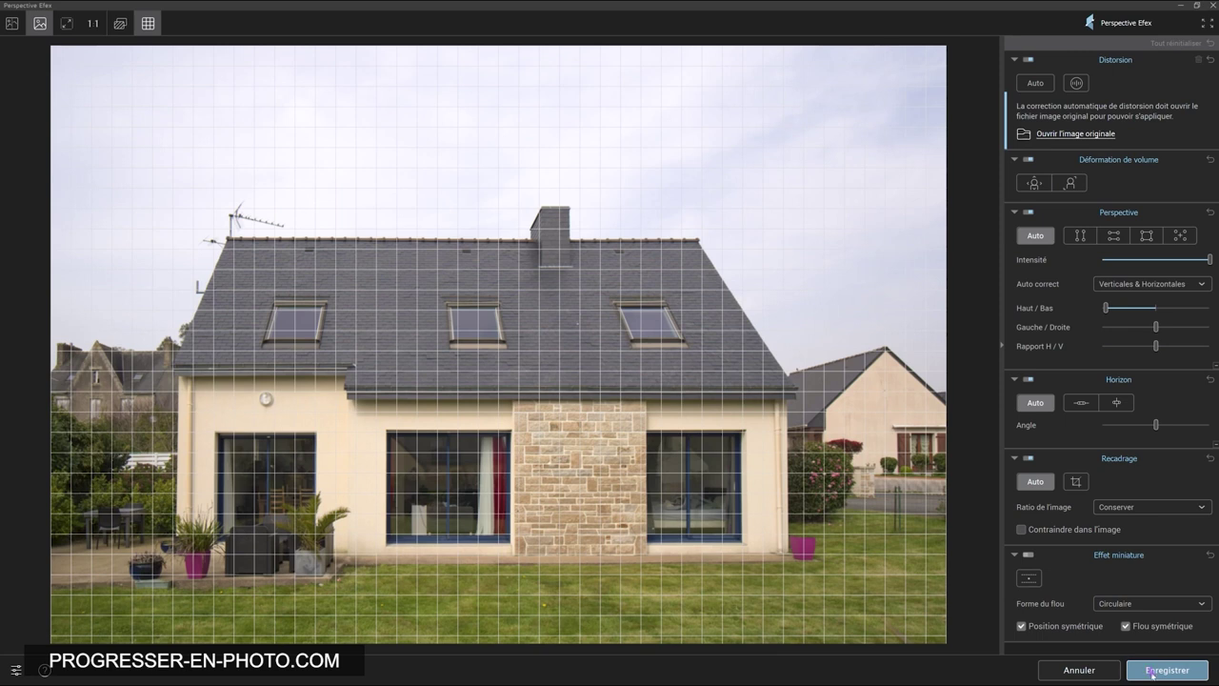
left_click(1152, 671)
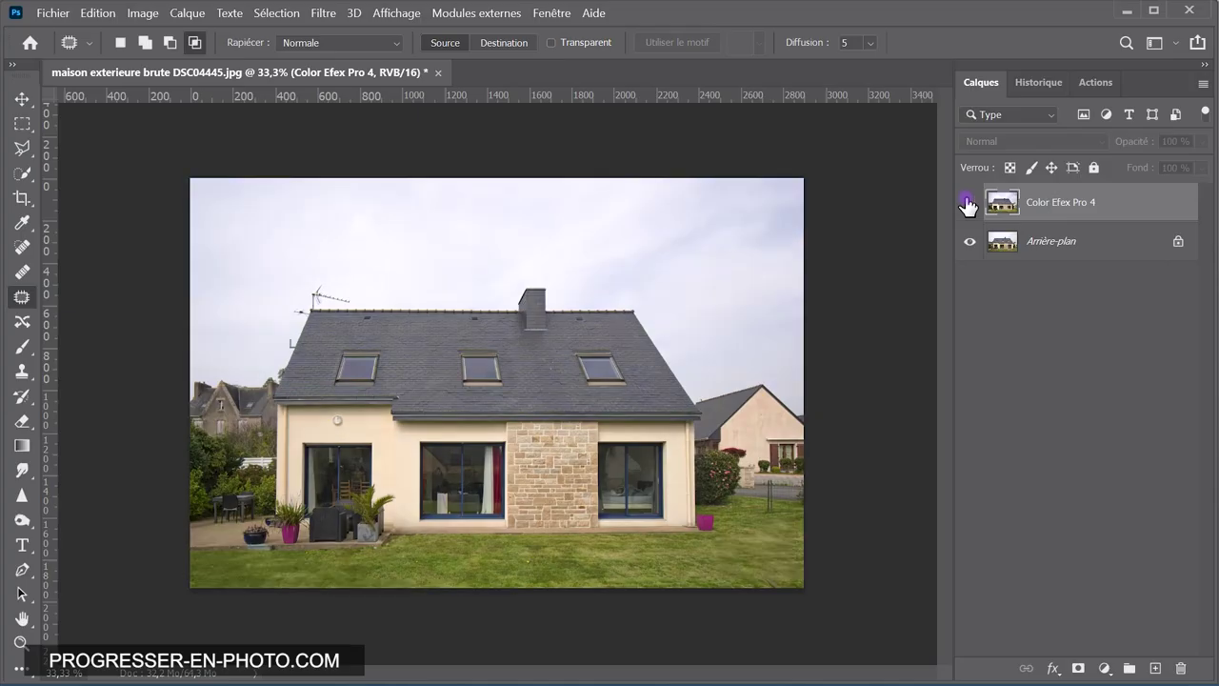
- Turn on visibility of the Color Efex Pro 4 layer
left_click(968, 203)
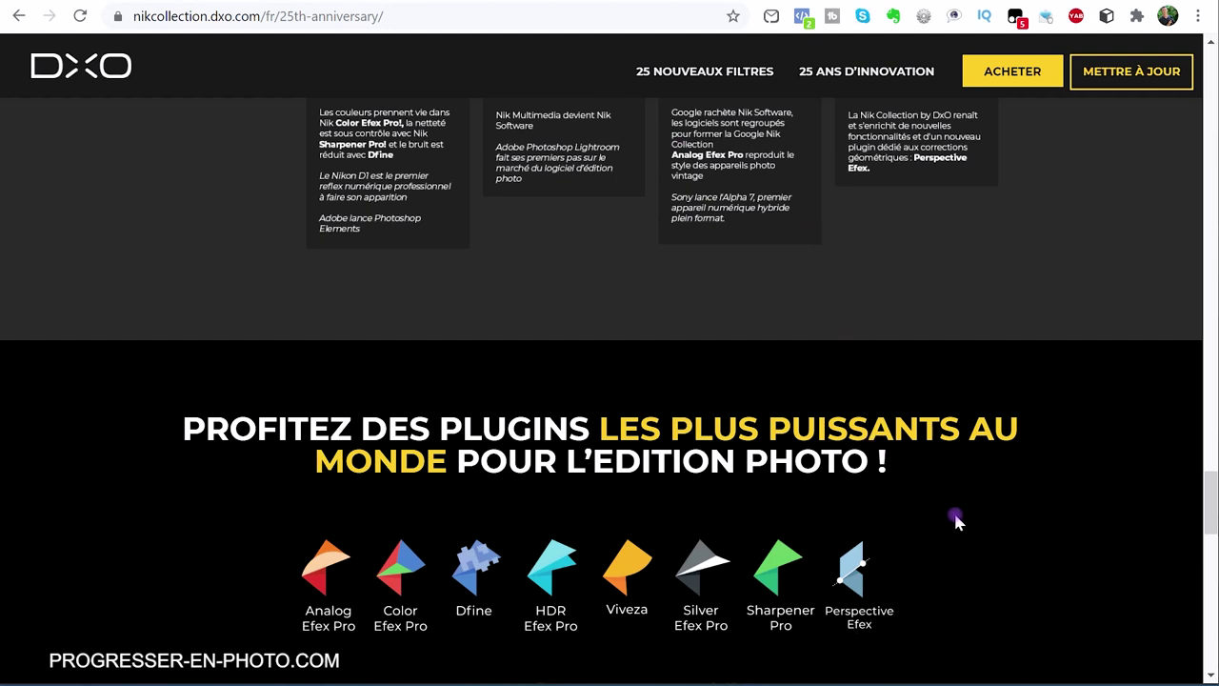
- Scroll up to the anniversary hero section showing 99.99 € to buy and 59.99 € to upgrade
scroll(956, 541, "up", 3)
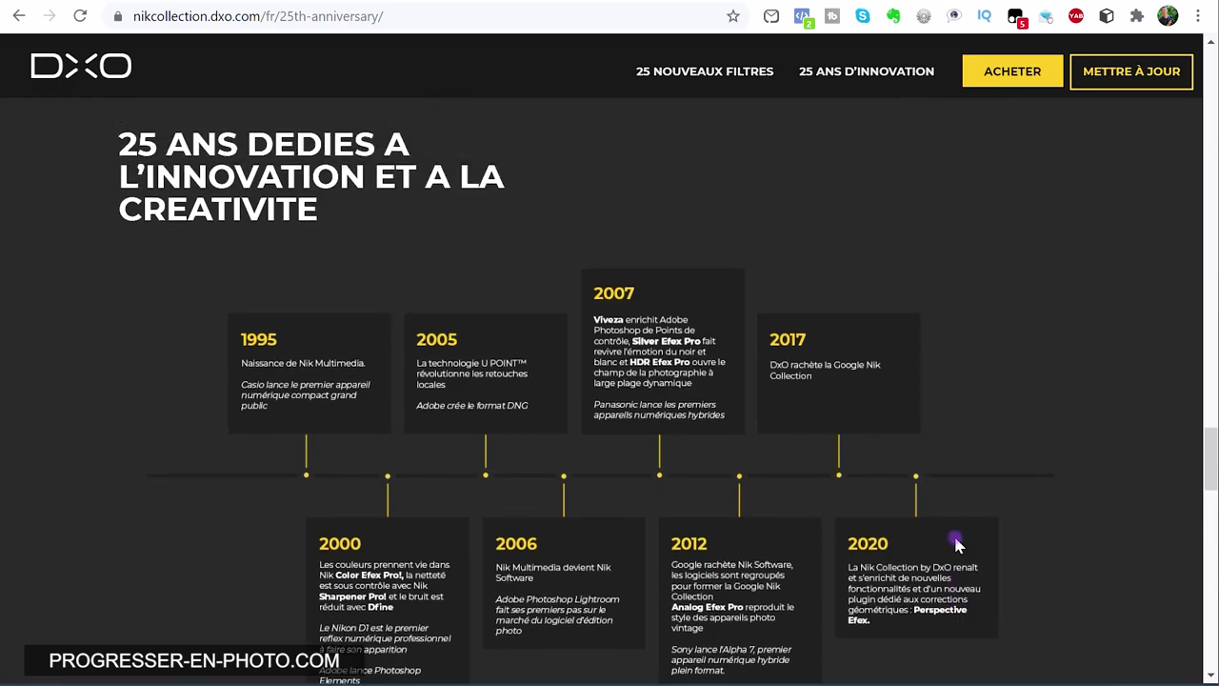
scroll(957, 543, "up", 5)
scroll(956, 543, "up", 5)
scroll(952, 539, "up", 5)
scroll(948, 535, "up", 5)
scroll(944, 534, "up", 5)
scroll(936, 533, "up", 6)
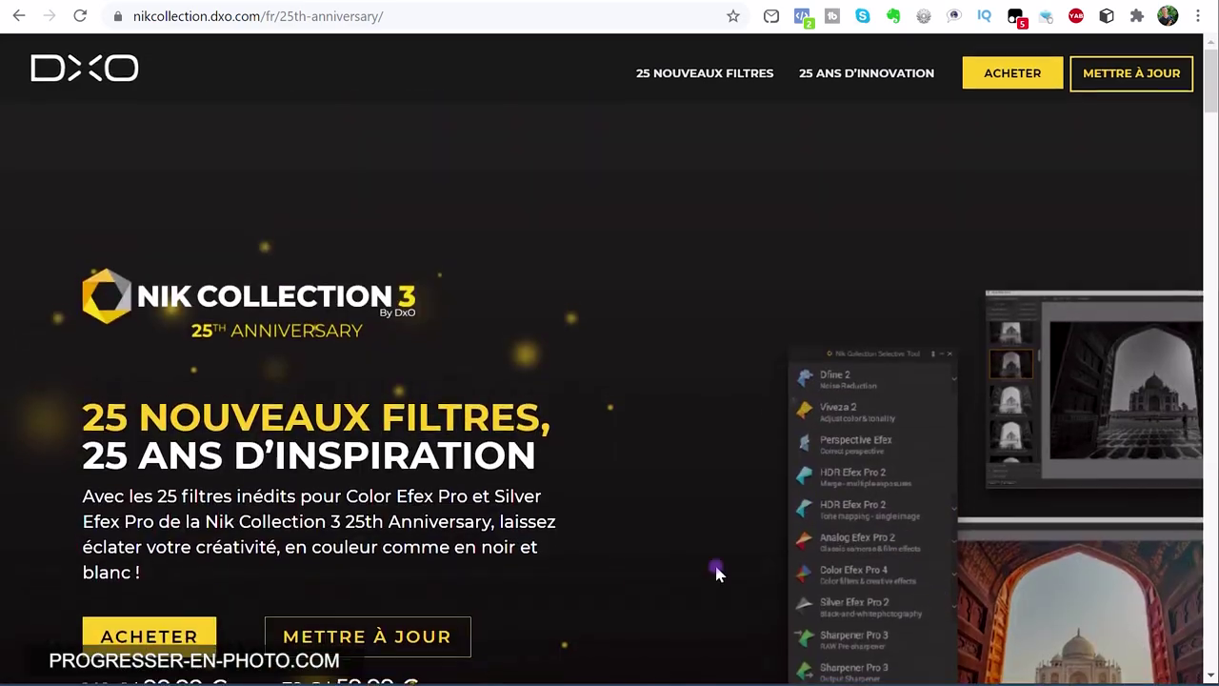
scroll(667, 576, "down", 2)
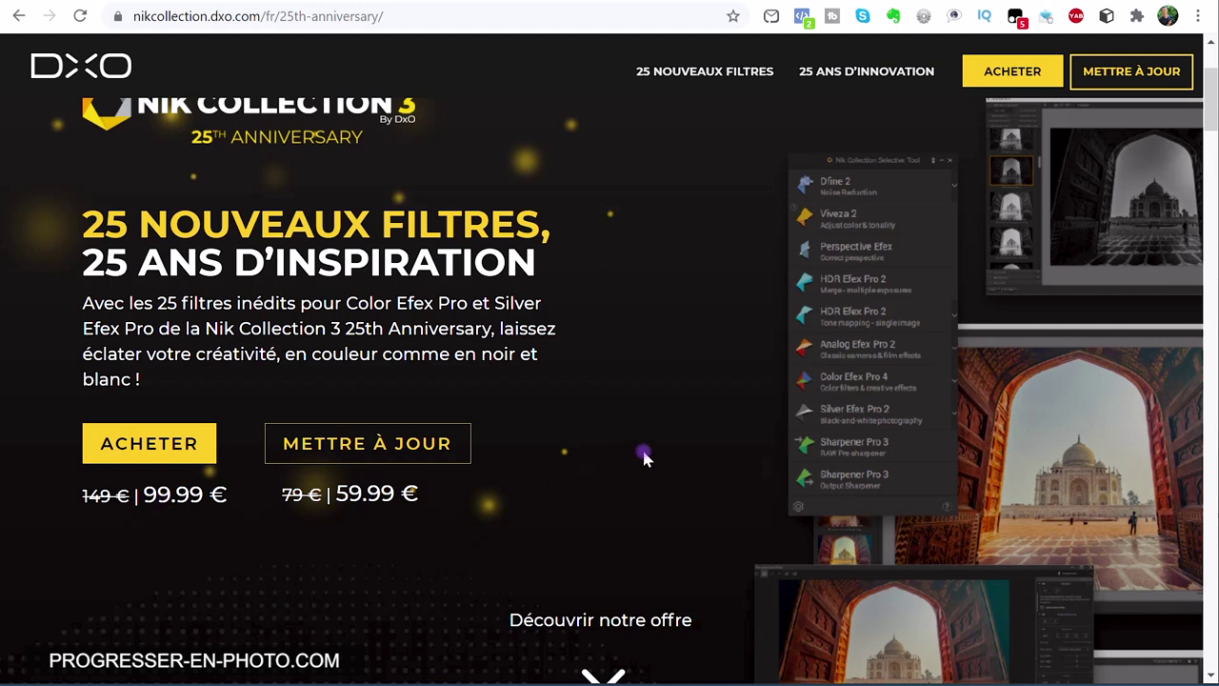
scroll(644, 458, "down", 1)
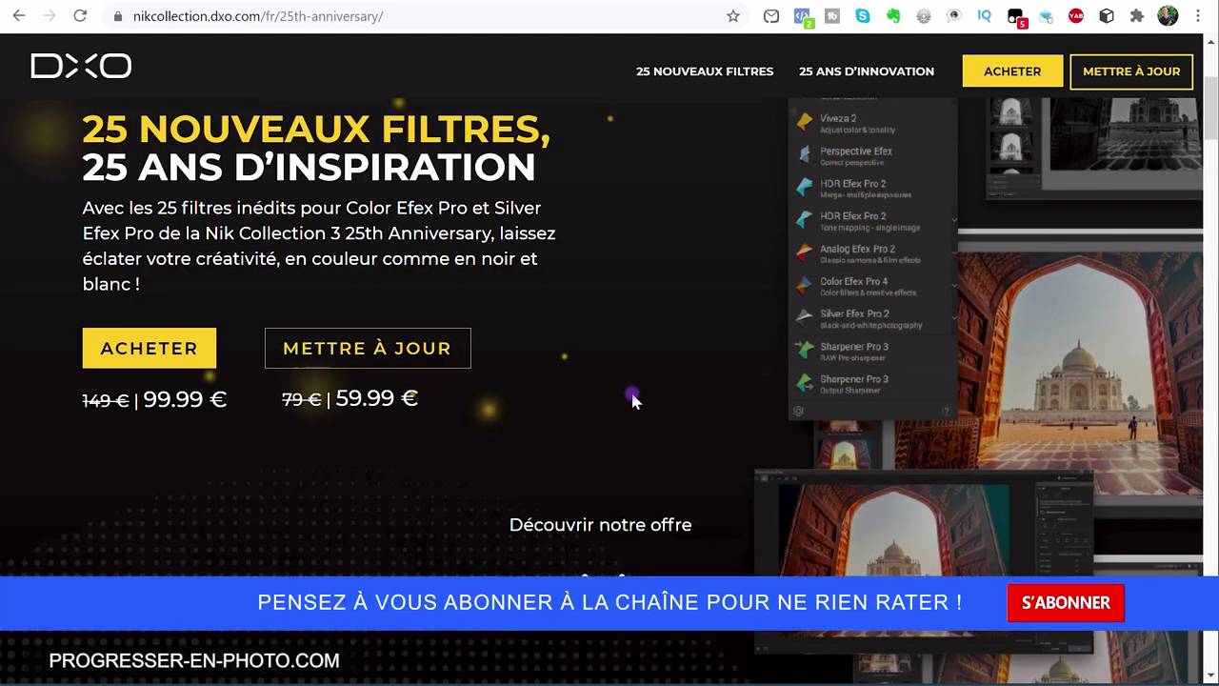